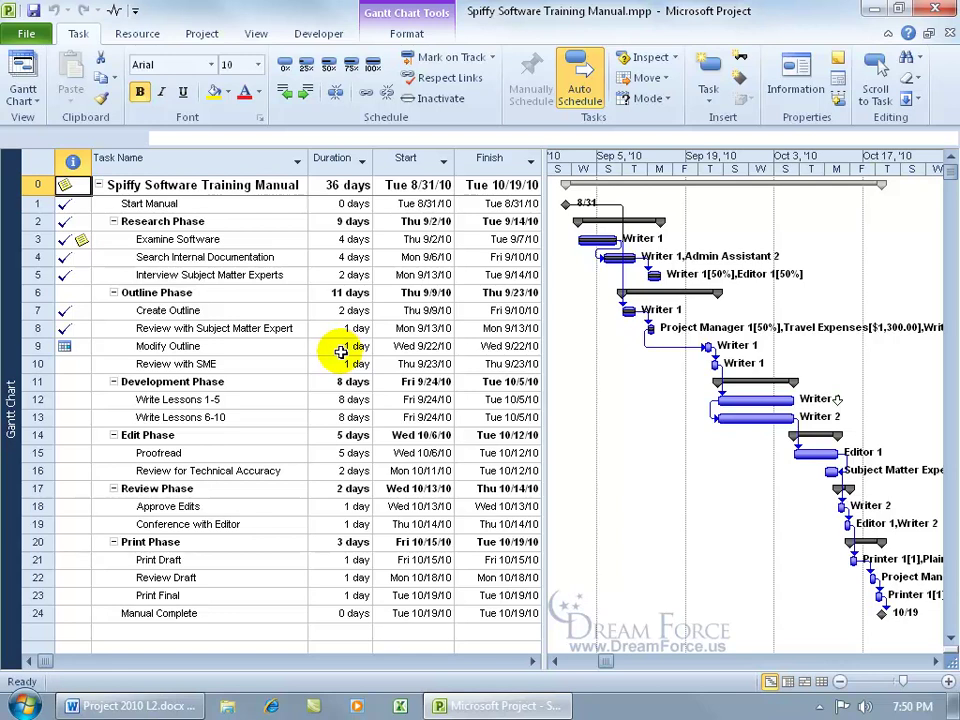
Open the custom fields setup for tasks and browse the available fields of type Text.
{"action": "left_click", "coordinate": [184, 311]}
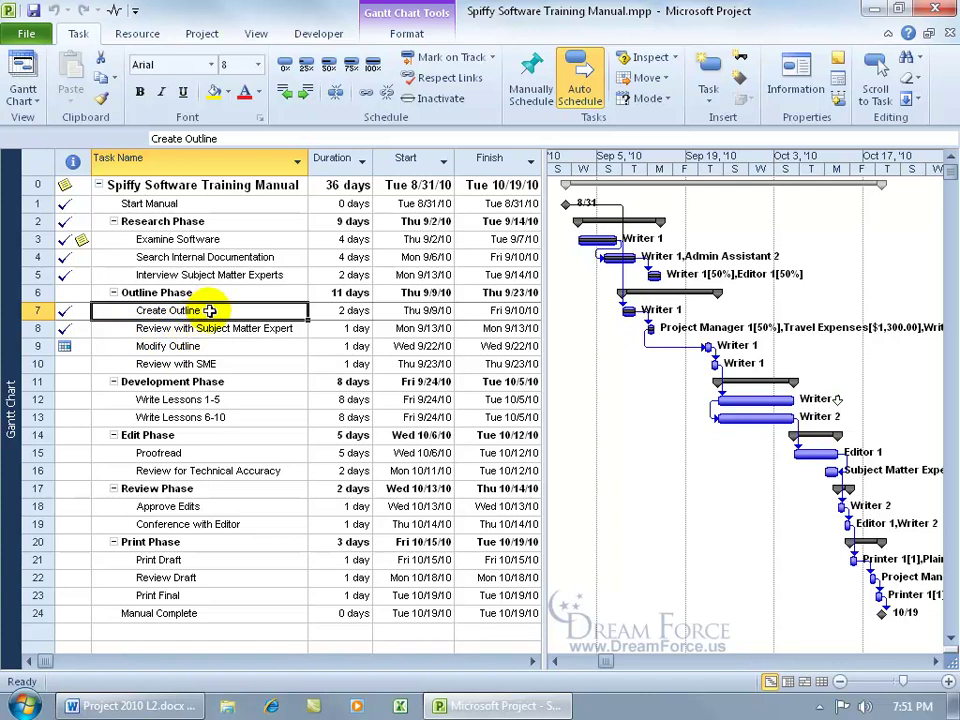
{"action": "left_click", "coordinate": [201, 34]}
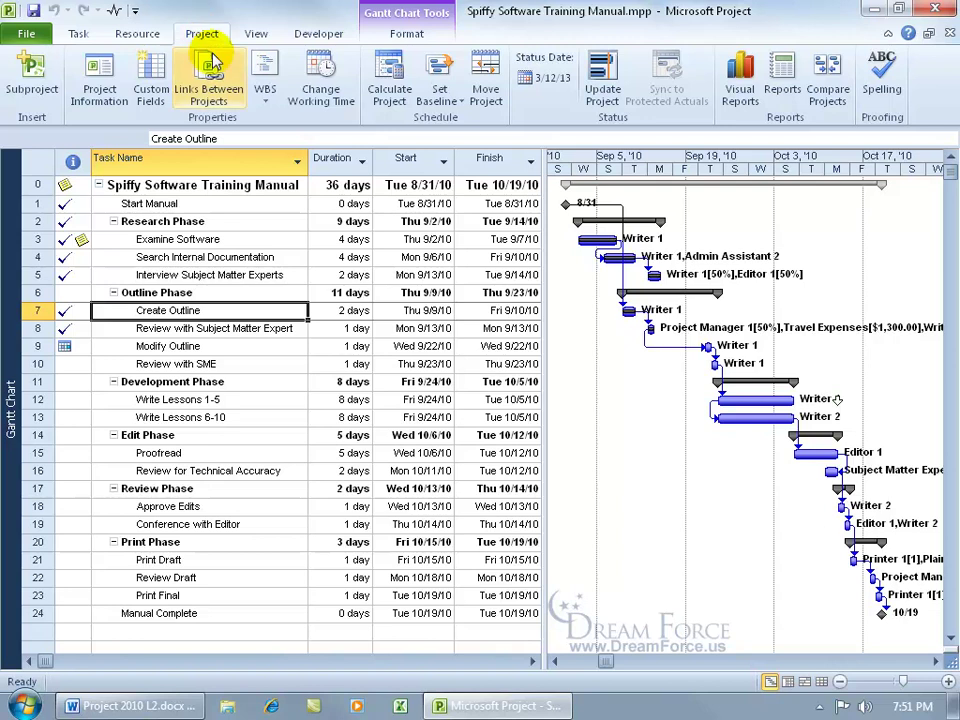
{"action": "left_click", "coordinate": [150, 92]}
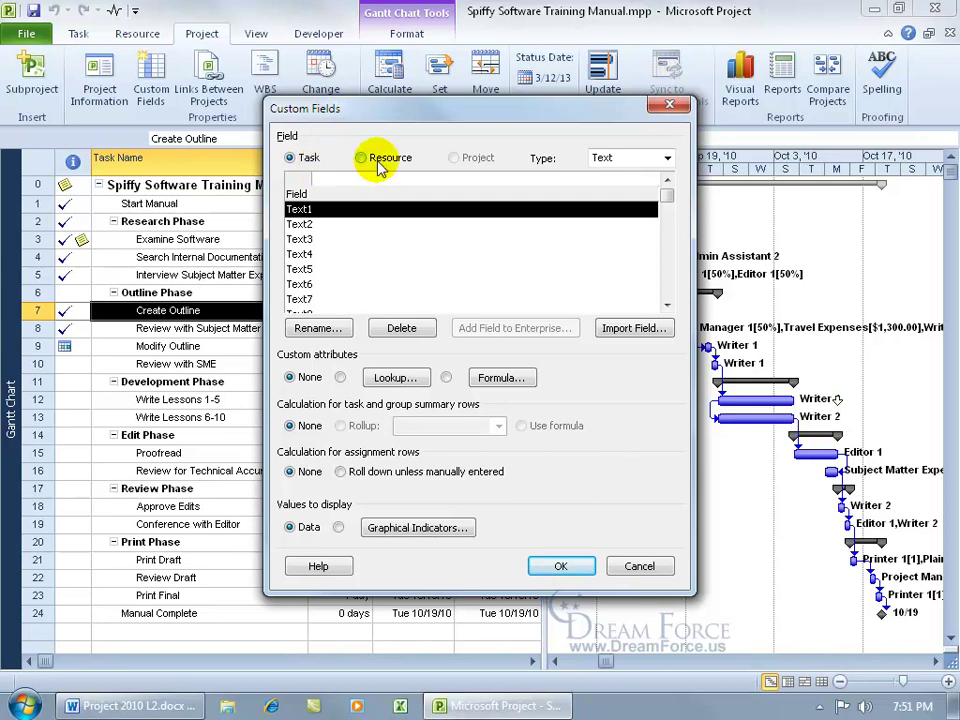
{"action": "left_click", "coordinate": [667, 160]}
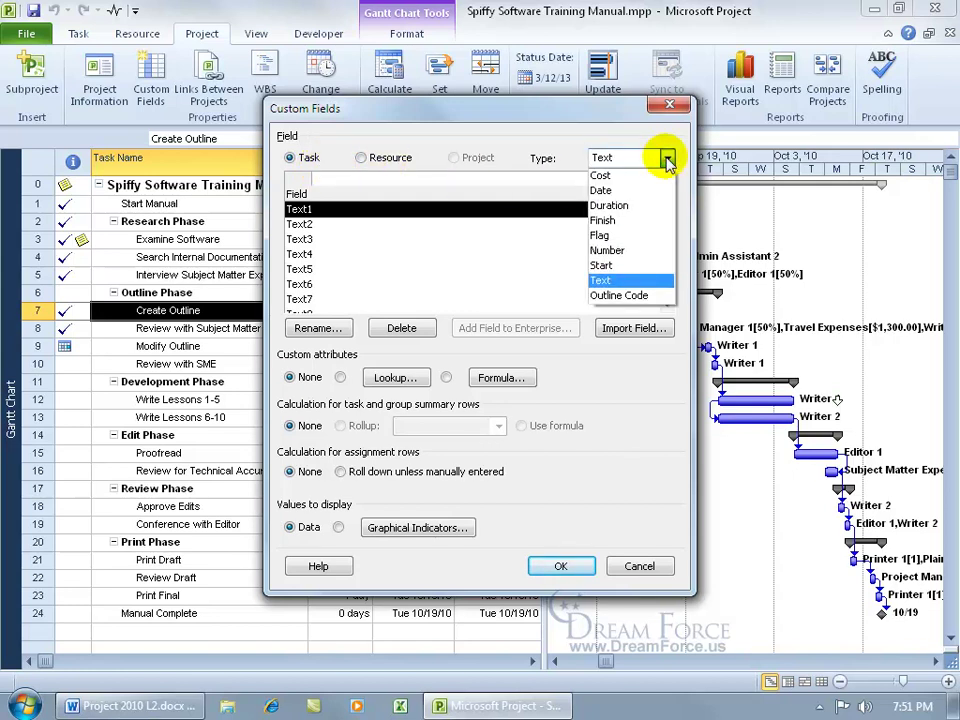
{"action": "left_click", "coordinate": [615, 283]}
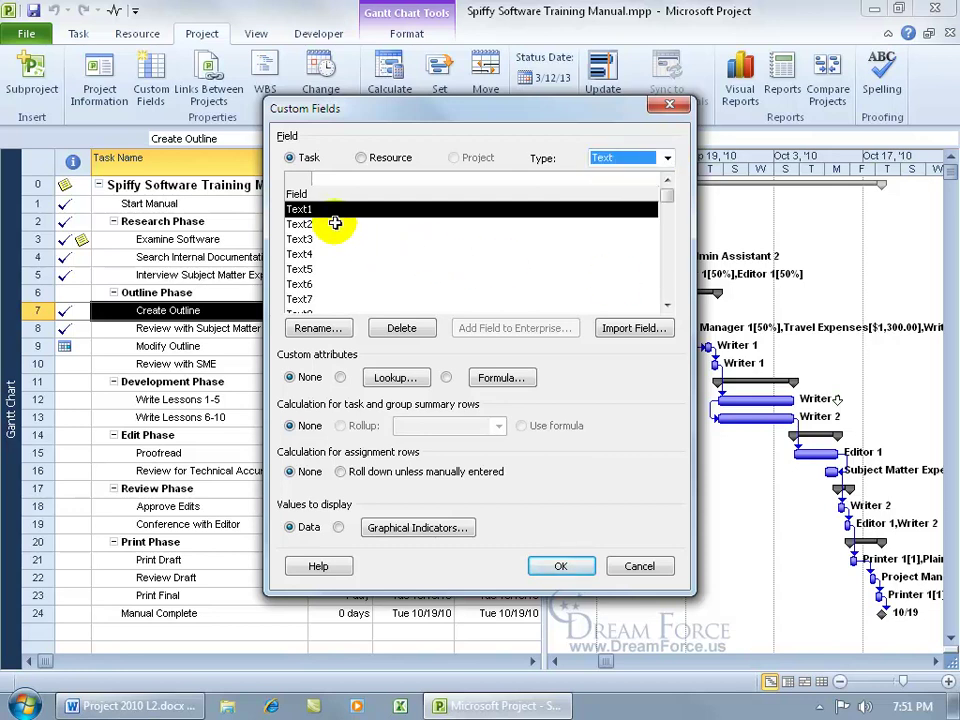
{"action": "left_click", "coordinate": [667, 305]}
{"action": "left_click", "coordinate": [667, 305]}
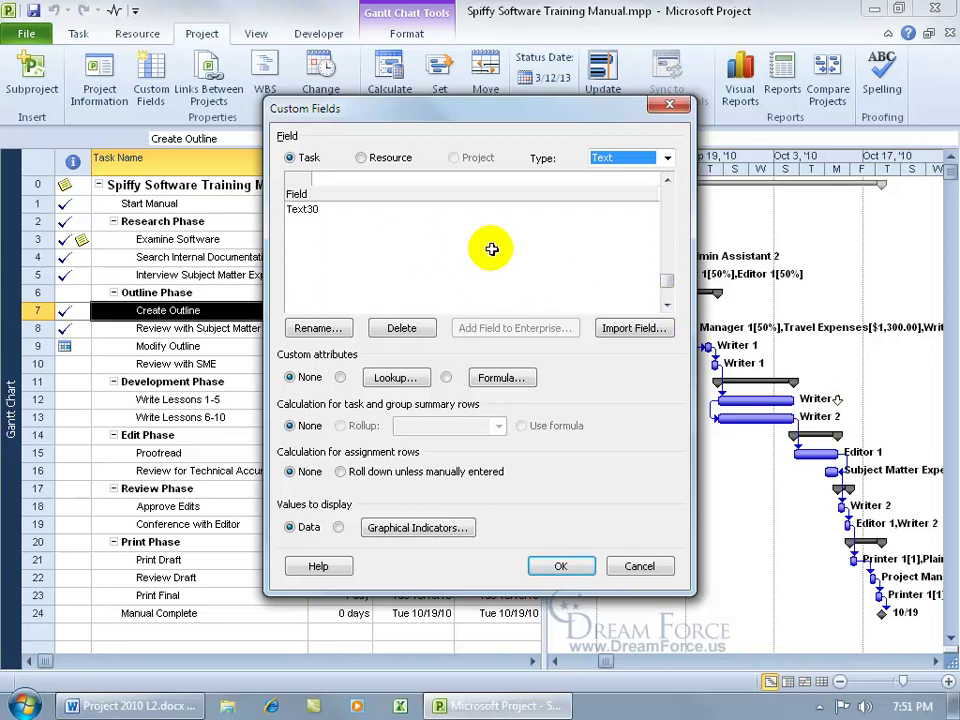
{"action": "left_click_drag", "start_coordinate": [664, 283], "coordinate": [665, 192]}
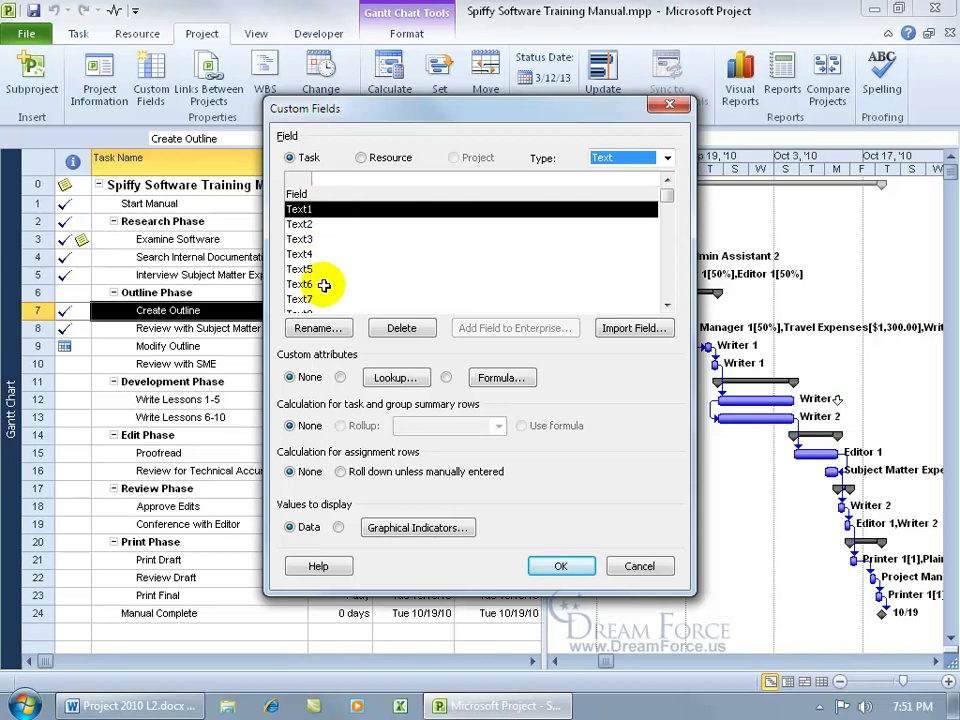
Rename the Text1 custom field as Deliverables and delete that custom field.
{"action": "left_click", "coordinate": [316, 326]}
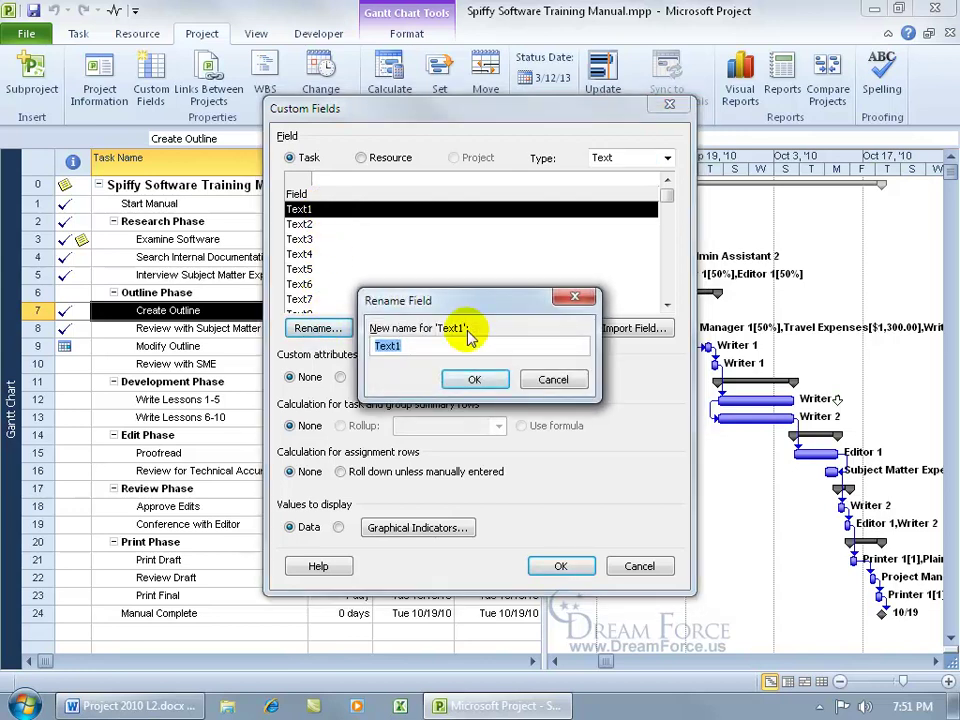
{"action": "type", "text": "Deliverables"}
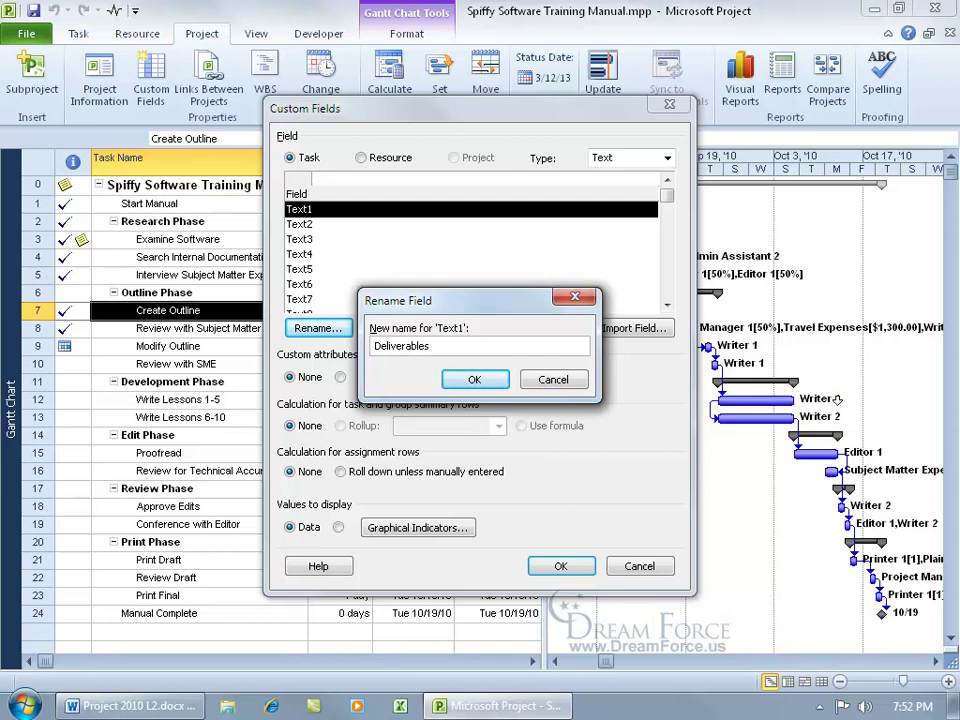
{"action": "left_click", "coordinate": [465, 380]}
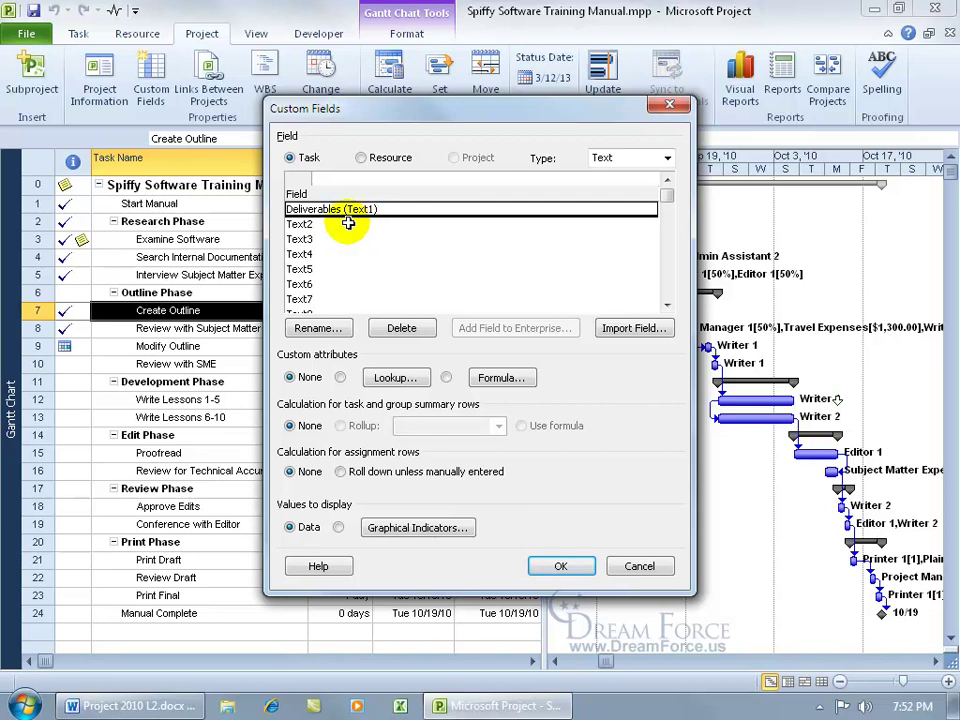
{"action": "left_click", "coordinate": [400, 328]}
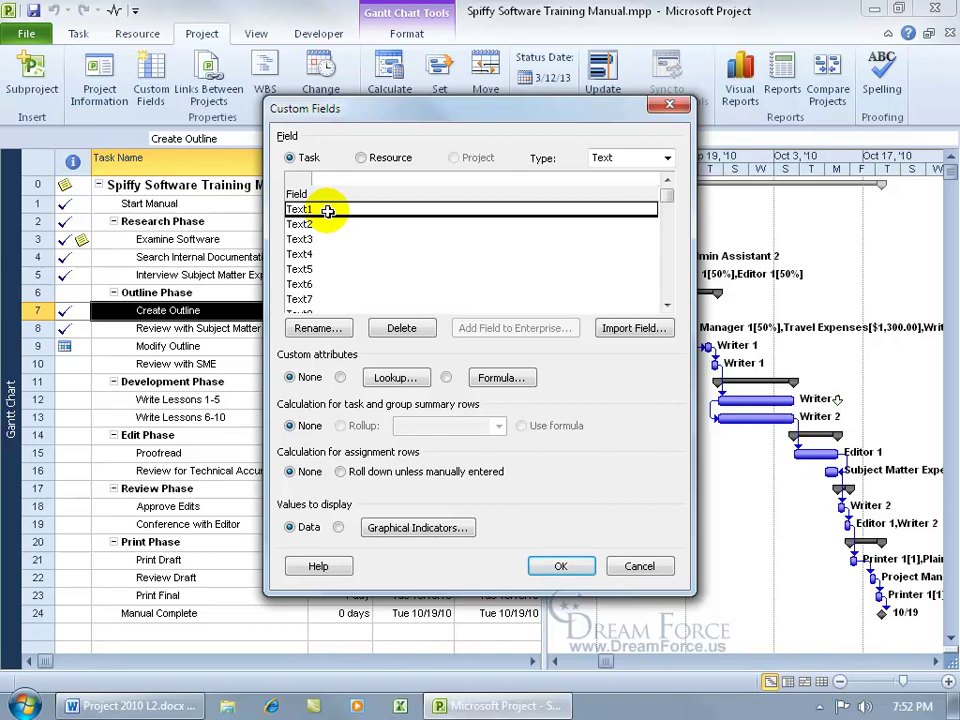
Rename the Text1 custom field as Deliverables and accept the custom field settings.
{"action": "left_click", "coordinate": [318, 329]}
{"action": "type", "text": "Deliverables"}
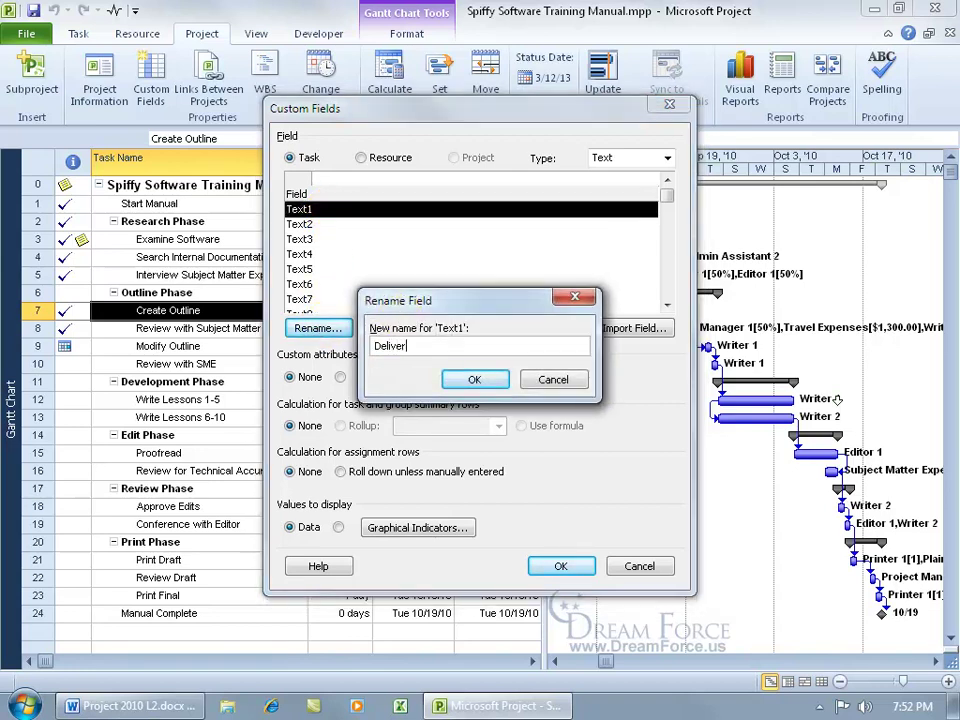
{"action": "left_click", "coordinate": [467, 380]}
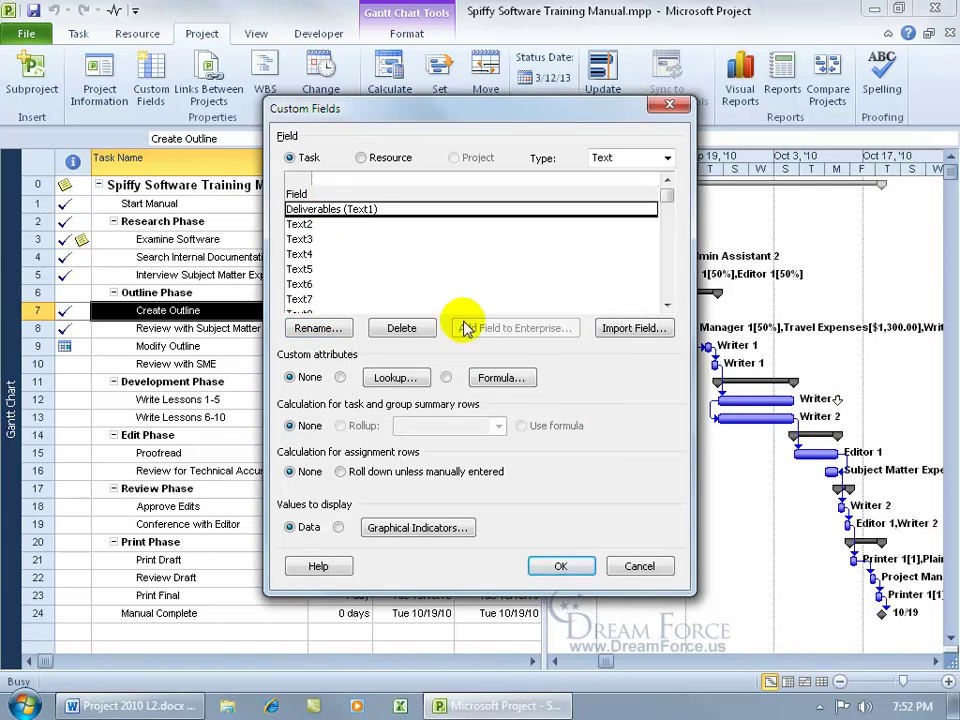
{"action": "left_click", "coordinate": [558, 567]}
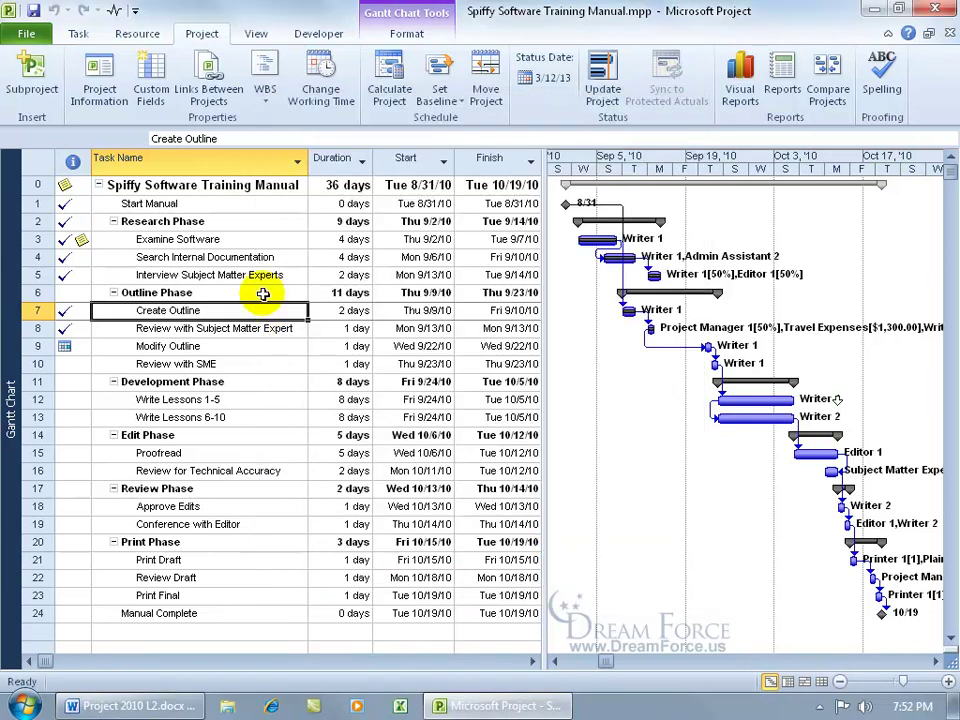
Insert a column for the Text1 (Deliverables) field before the Task Name column.
{"action": "right_click", "coordinate": [199, 163]}
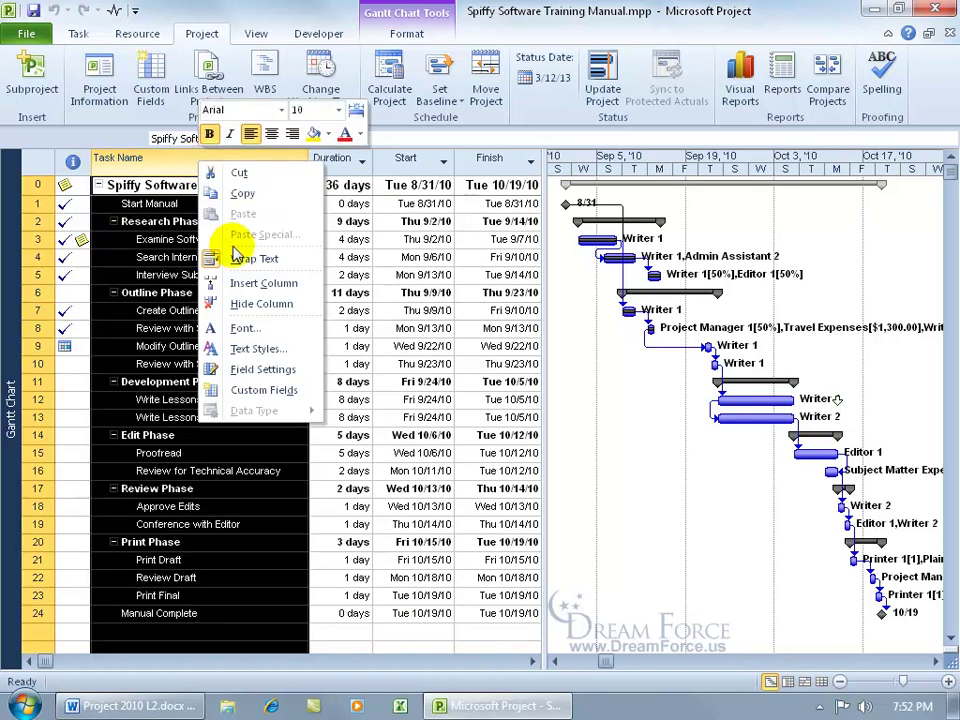
{"action": "left_click", "coordinate": [250, 283]}
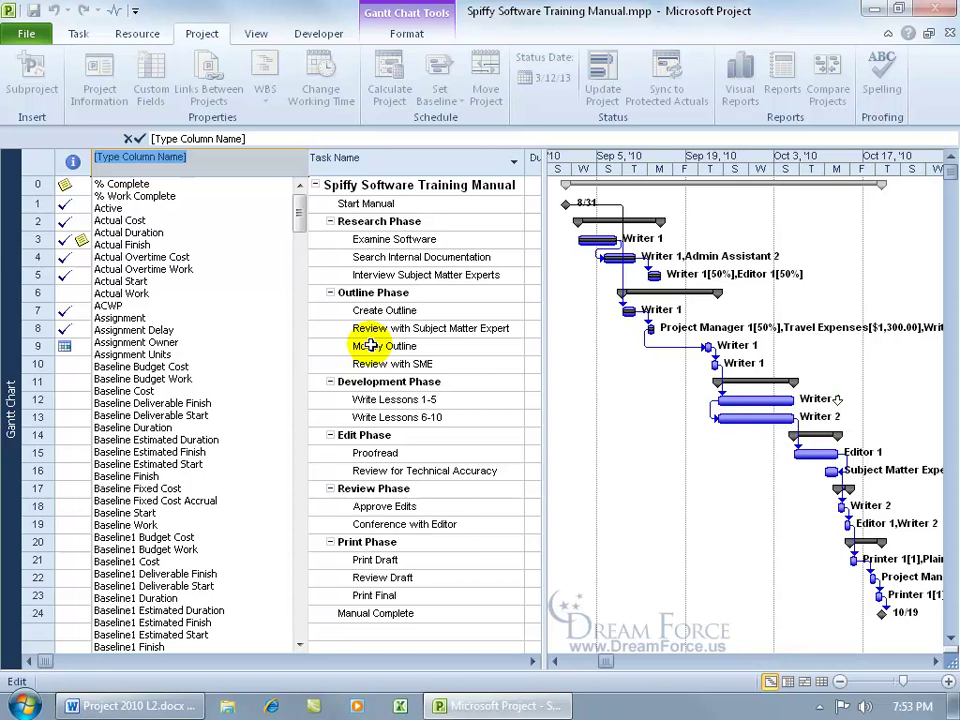
{"action": "type", "text": "text1 ( Deliverables"}
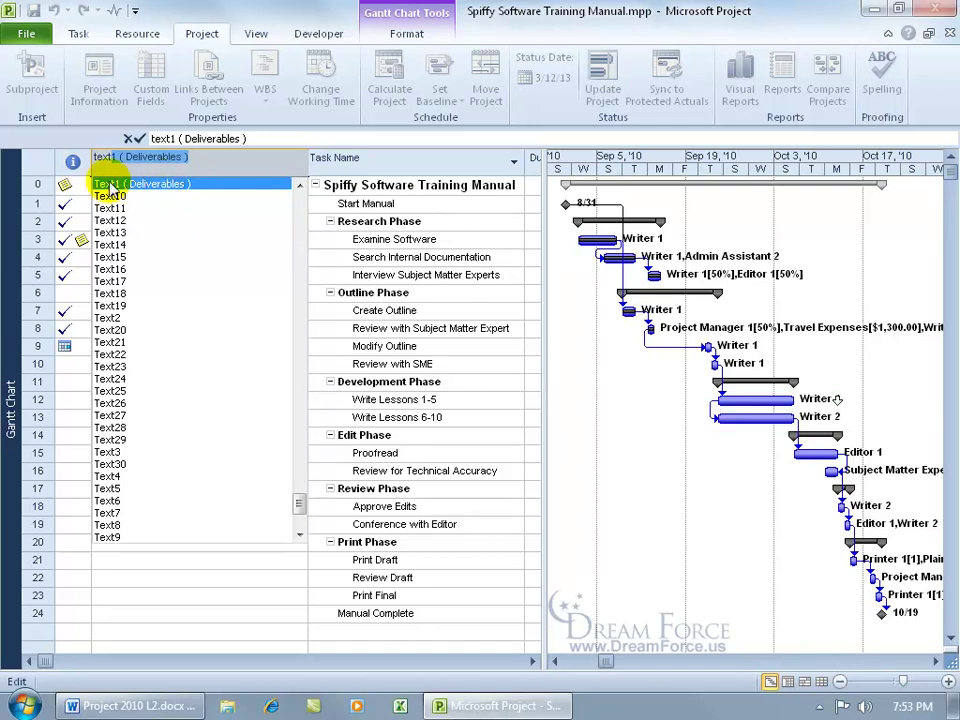
{"action": "left_click", "coordinate": [146, 185]}
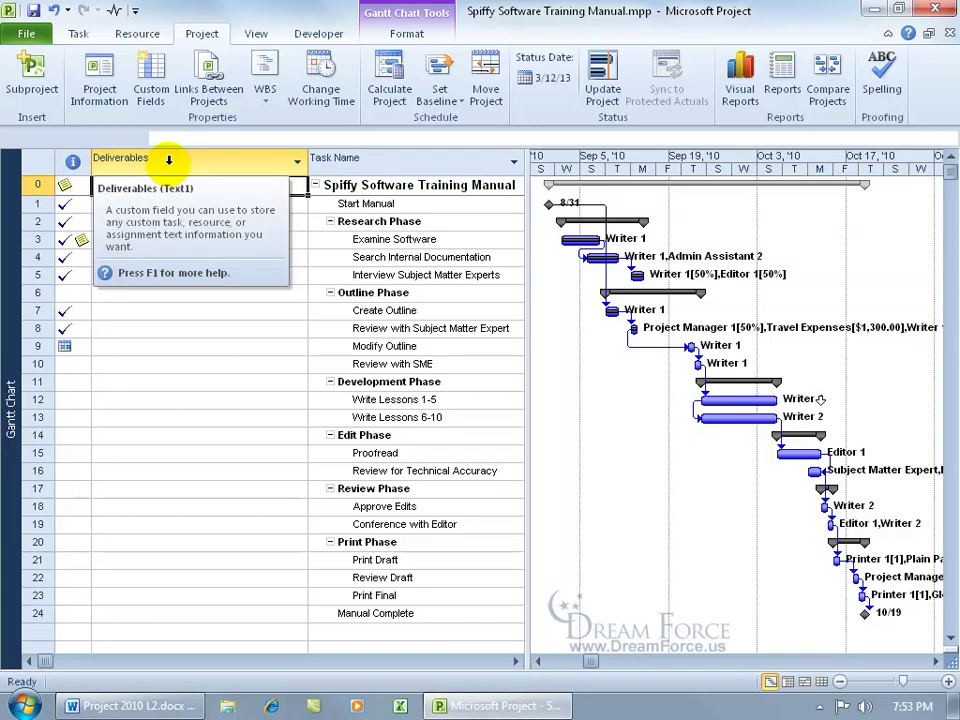
Enter "Spiffy document 1 & Spiffier Document 2" as the Create Outline task's deliverable and narrow the Deliverables column to about its heading's width.
{"action": "left_click", "coordinate": [144, 310]}
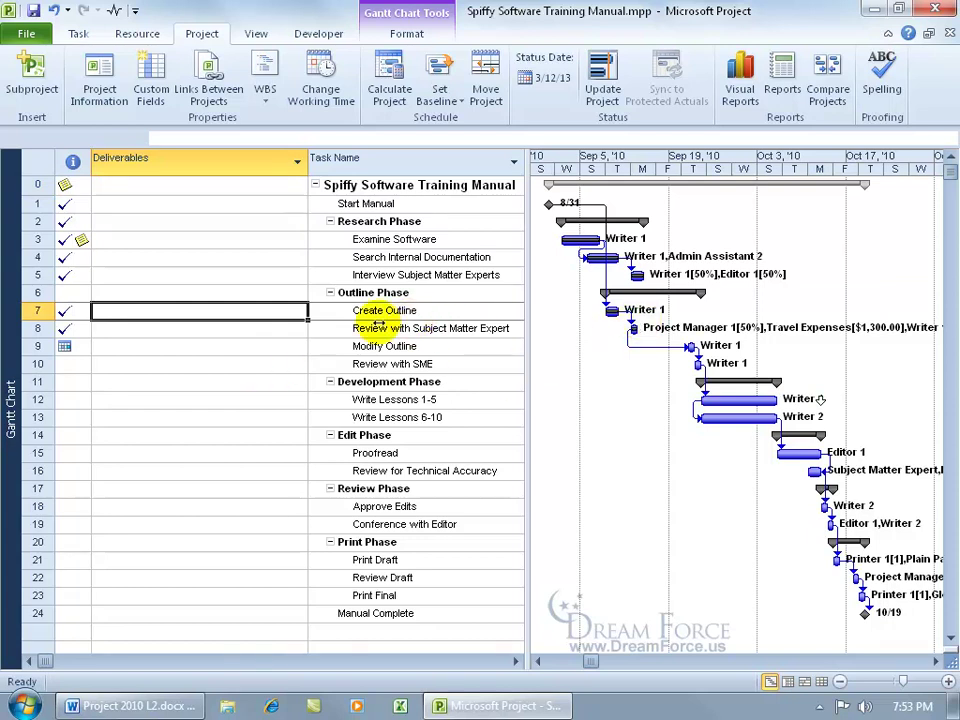
{"action": "type", "text": "Spiffy document 1 & Spiffier Document 2"}
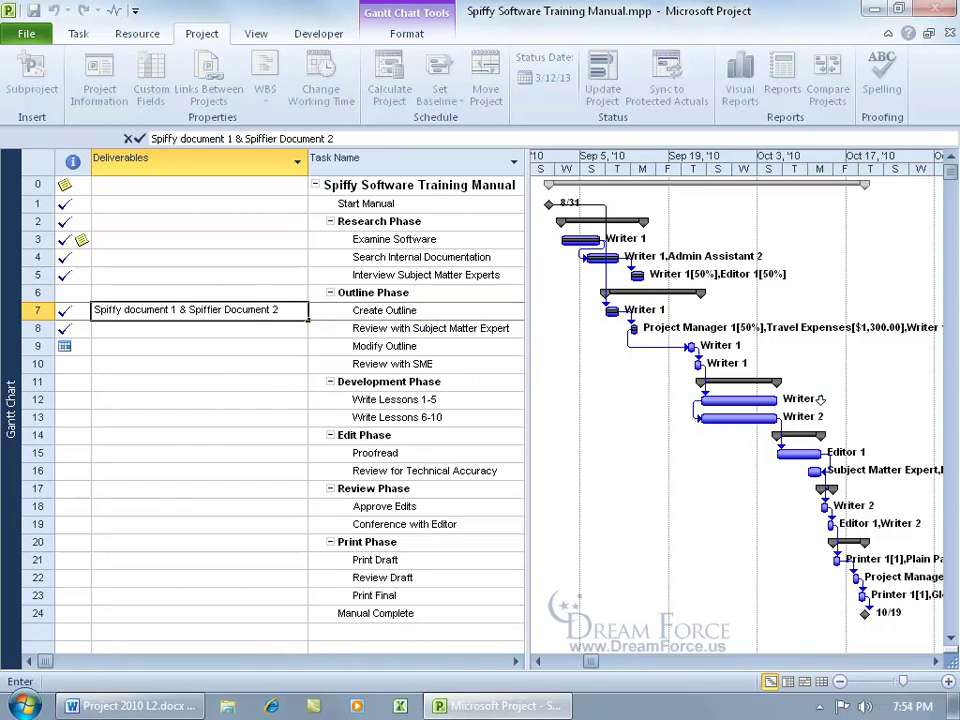
{"action": "key", "text": "Return"}
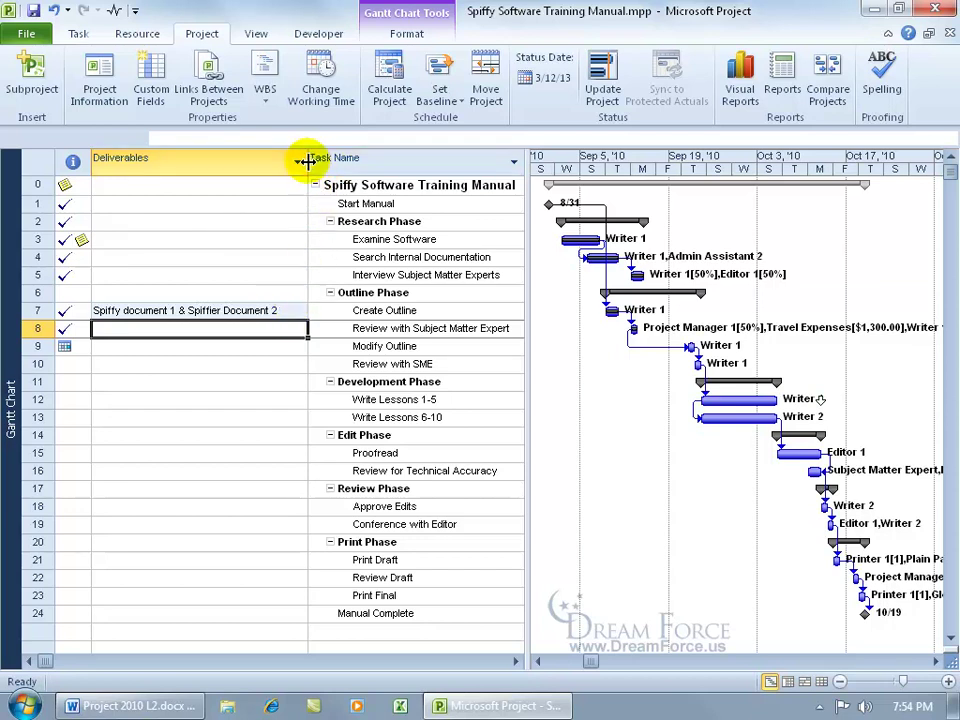
{"action": "left_click_drag", "start_coordinate": [307, 160], "coordinate": [176, 162]}
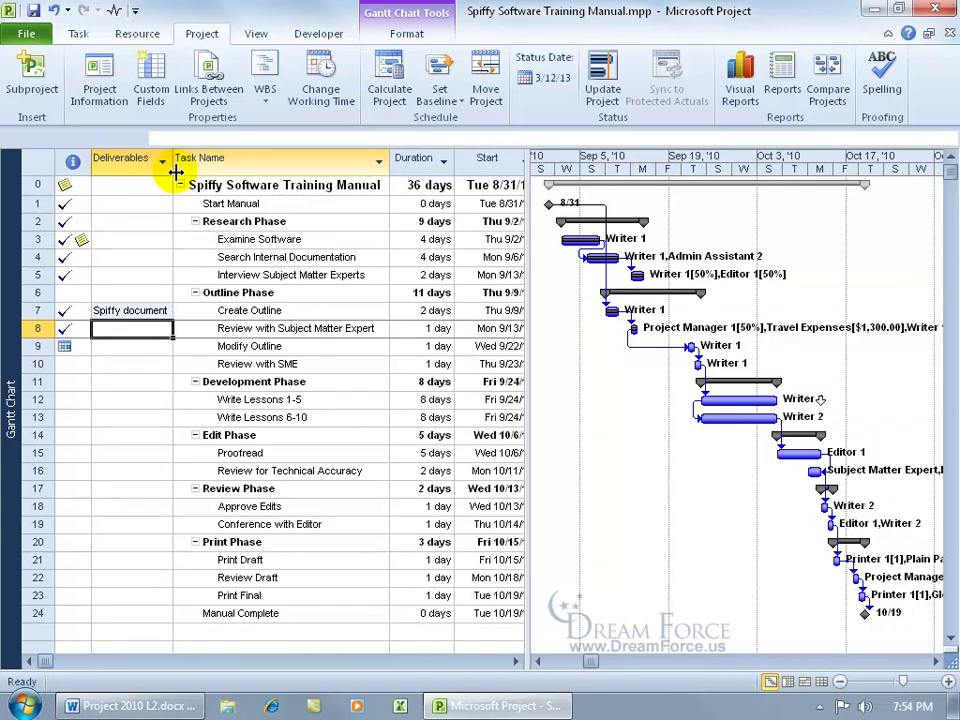
Read the Create Outline task's full deliverable text and check the Entry bar setting in the project's display options.
{"action": "left_click", "coordinate": [145, 311]}
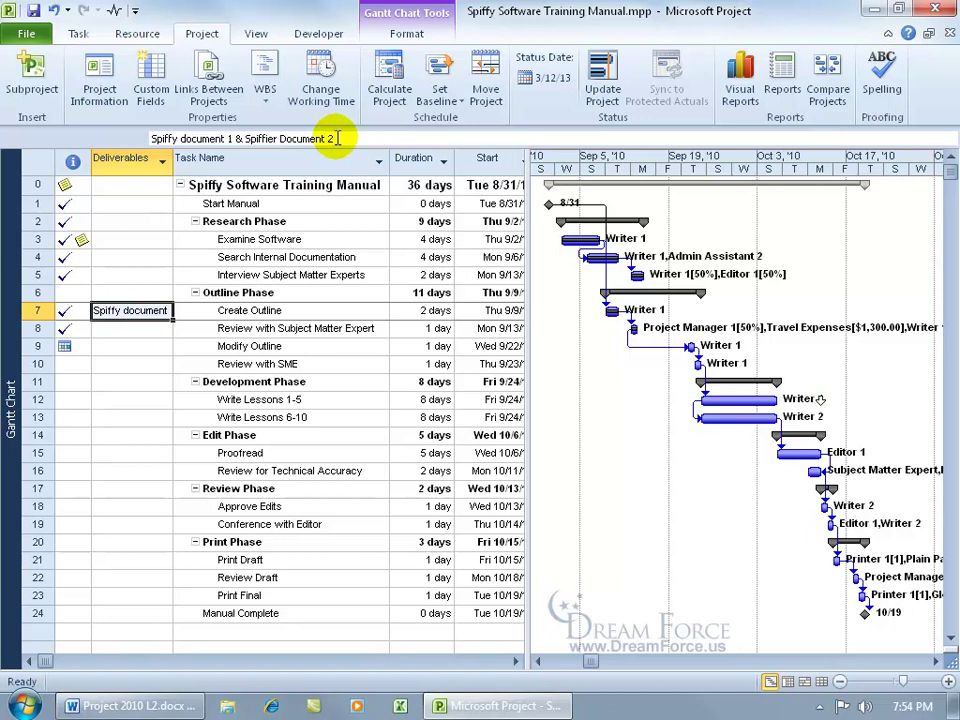
{"action": "left_click", "coordinate": [28, 34]}
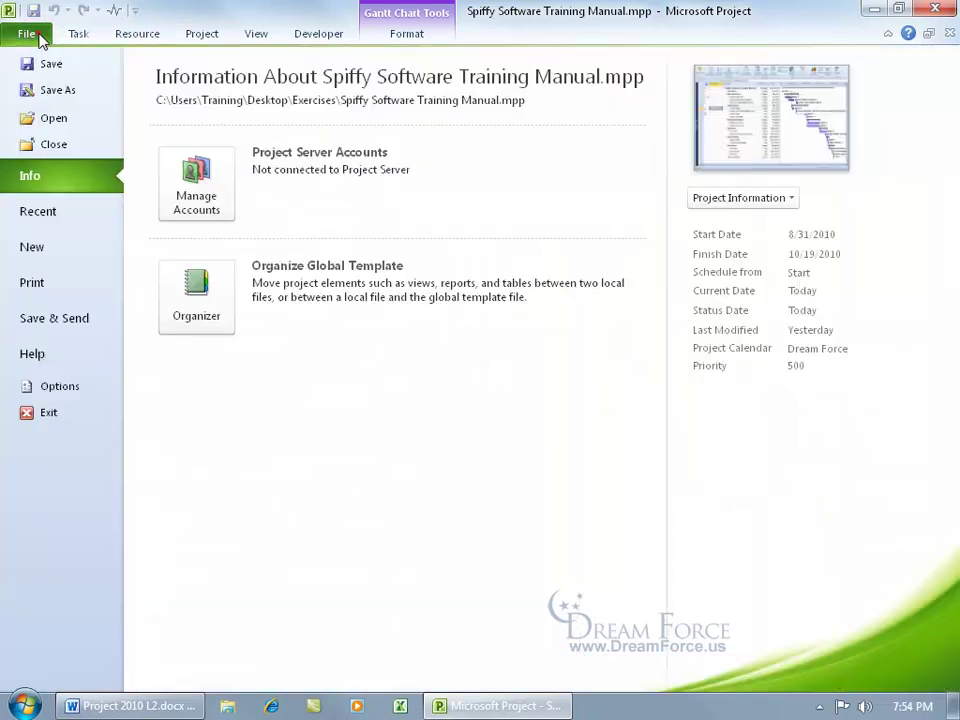
{"action": "left_click", "coordinate": [64, 385]}
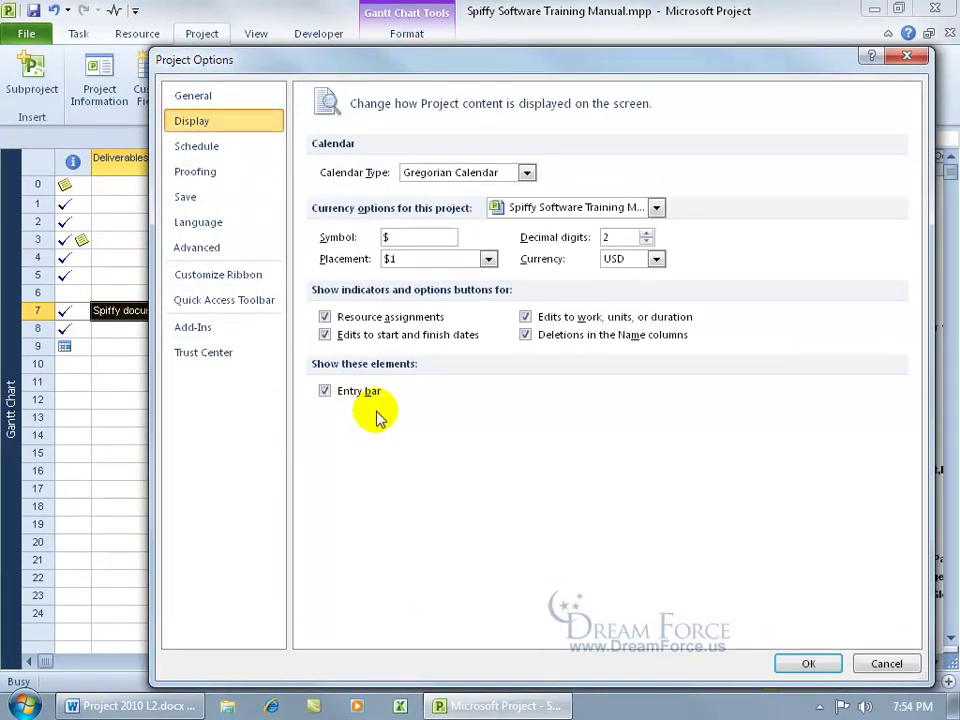
{"action": "left_click", "coordinate": [808, 665]}
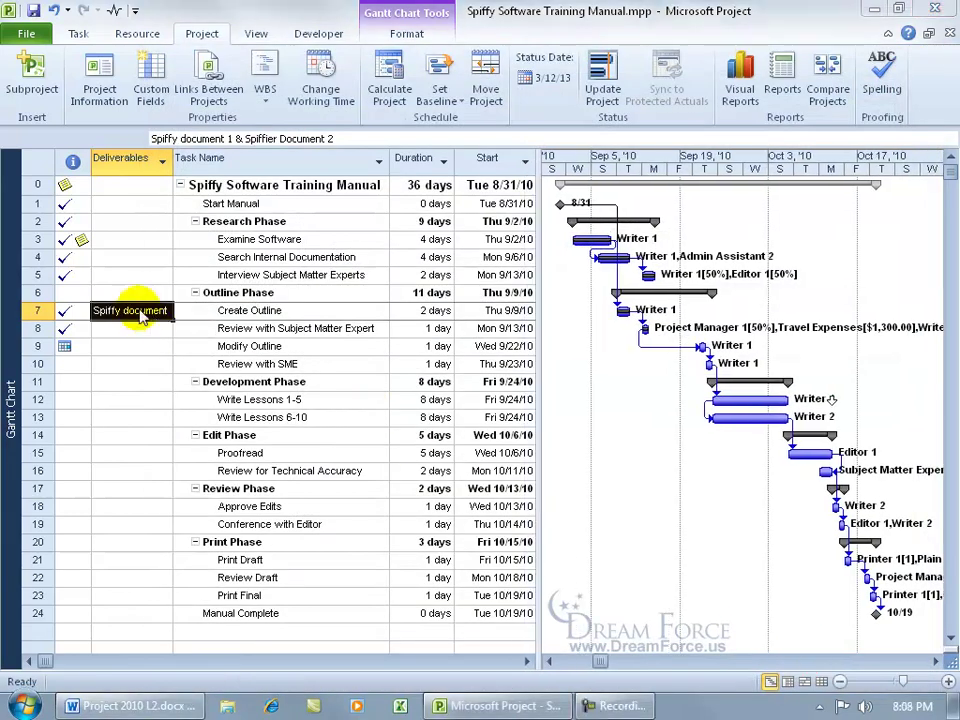
Switch the Gantt Chart's task sheet to the Work table.
{"action": "left_click", "coordinate": [141, 313]}
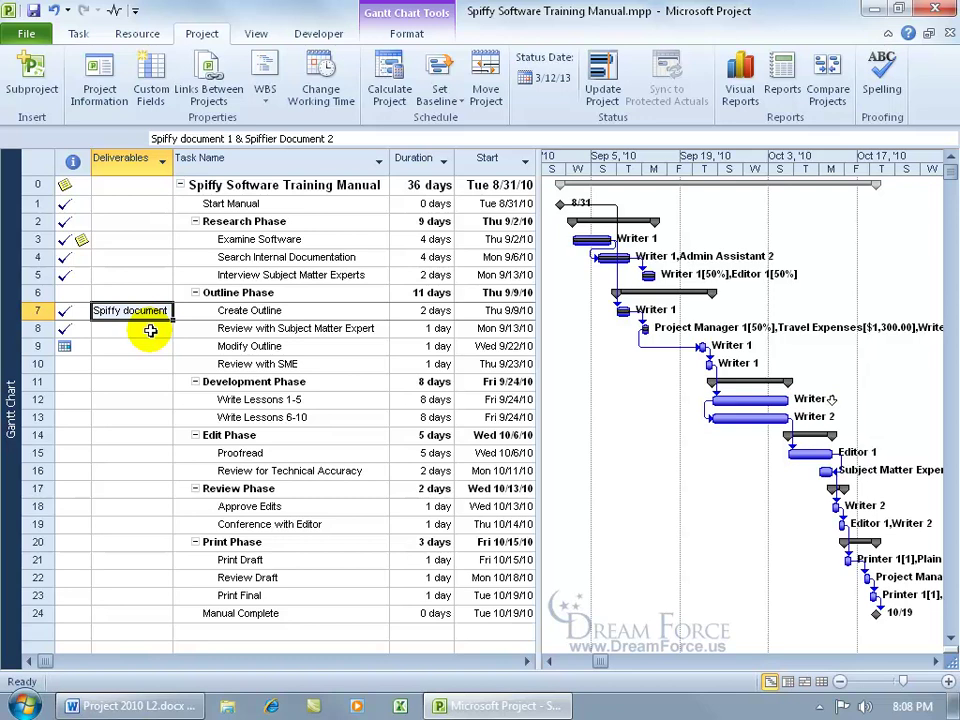
{"action": "right_click", "coordinate": [38, 163]}
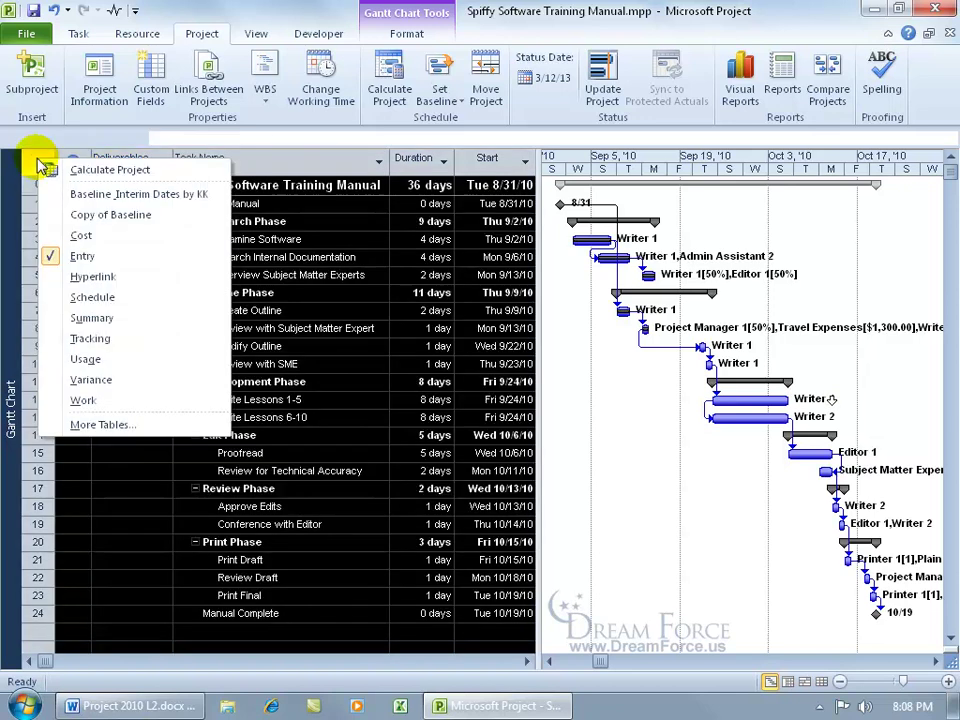
{"action": "left_click", "coordinate": [85, 400]}
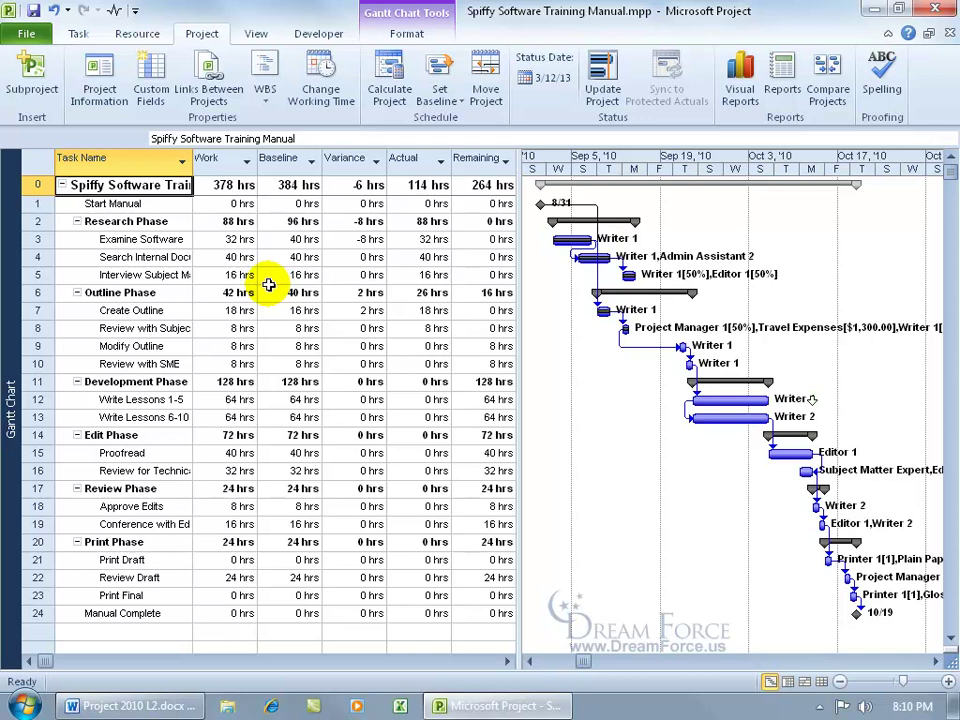
Rename the Text2 task custom field as Workload Summary.
{"action": "left_click", "coordinate": [156, 88]}
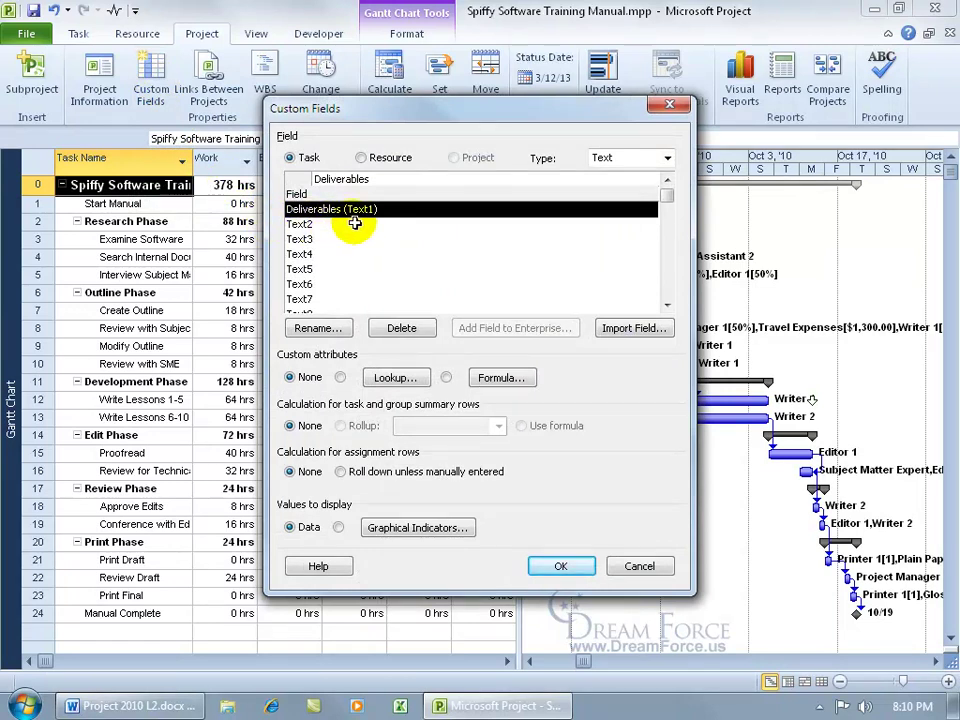
{"action": "left_click", "coordinate": [313, 224]}
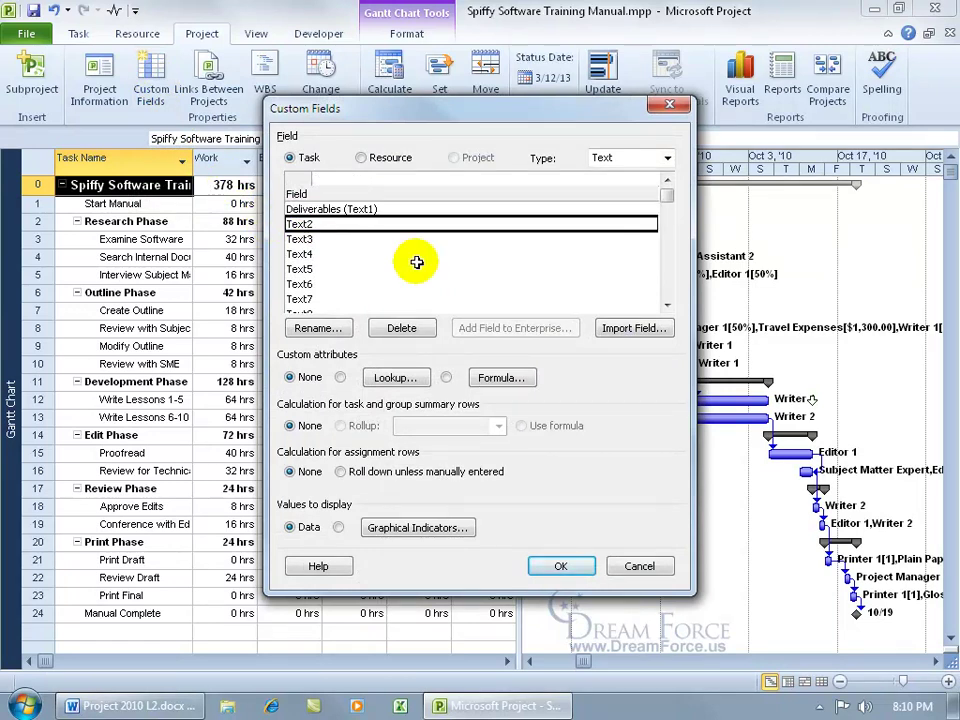
{"action": "left_click", "coordinate": [318, 328]}
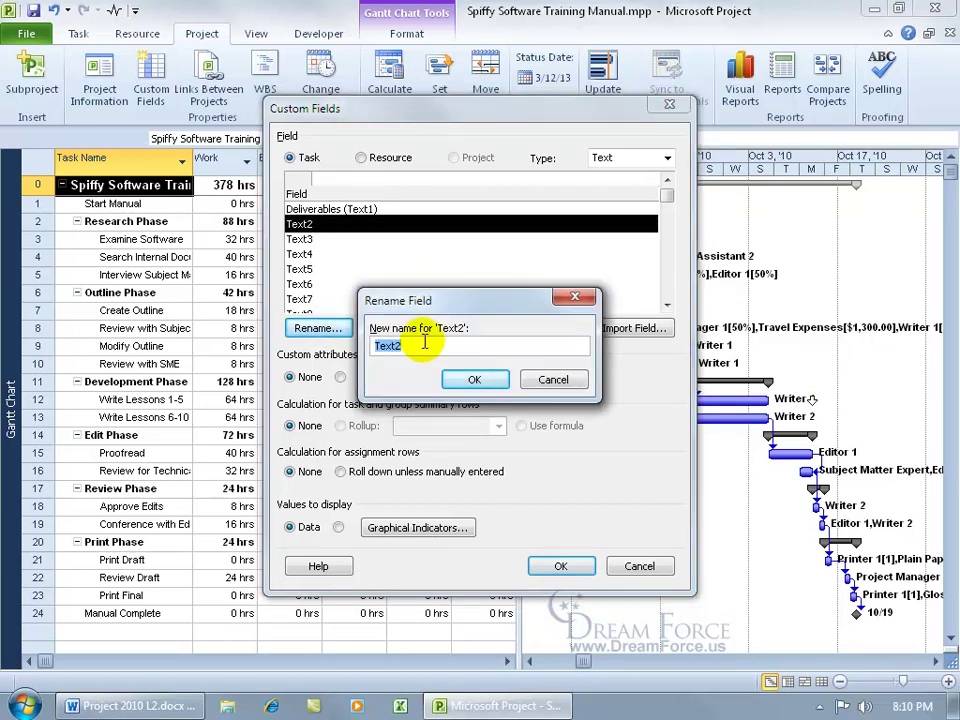
{"action": "type", "text": "Workl"}
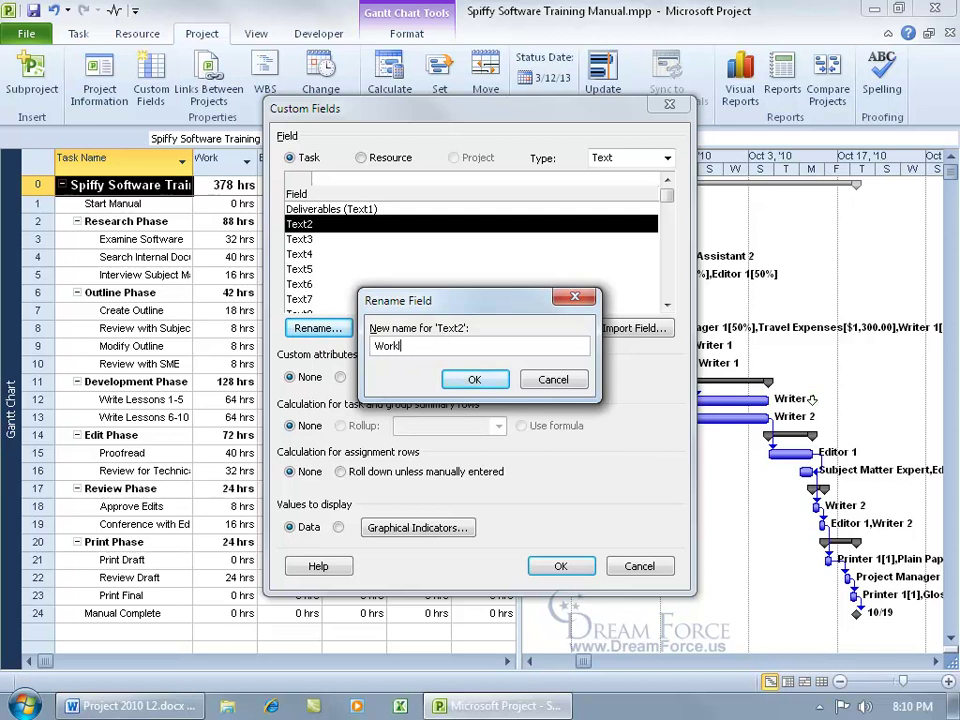
{"action": "type", "text": "oad Summary"}
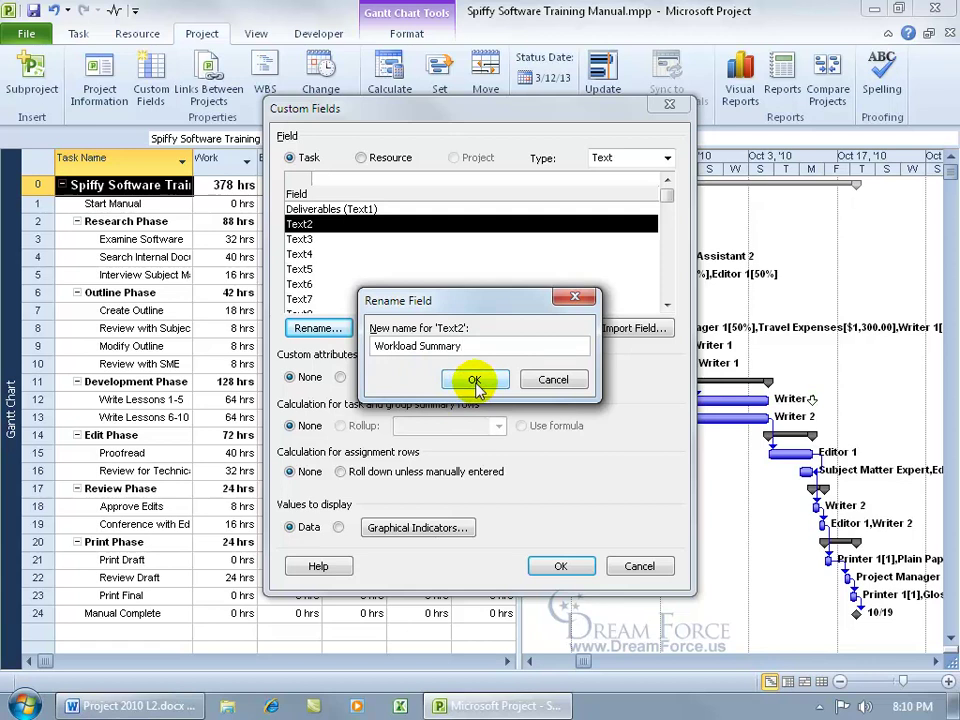
{"action": "left_click", "coordinate": [475, 381]}
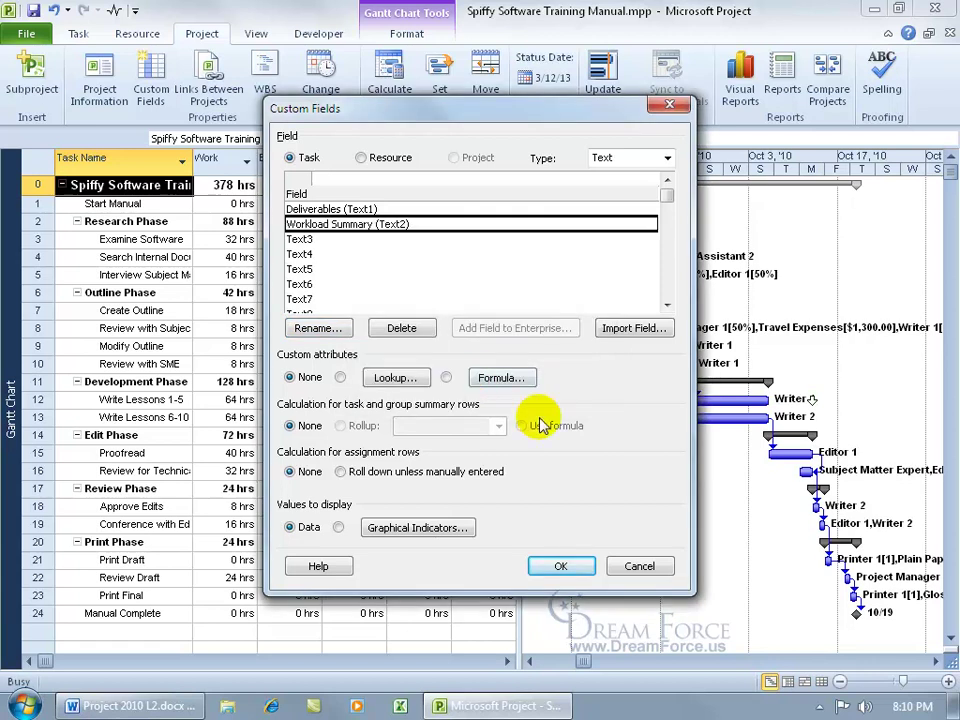
Create a lookup table for the Workload Summary field with the values Above and Below.
{"action": "left_click", "coordinate": [395, 383]}
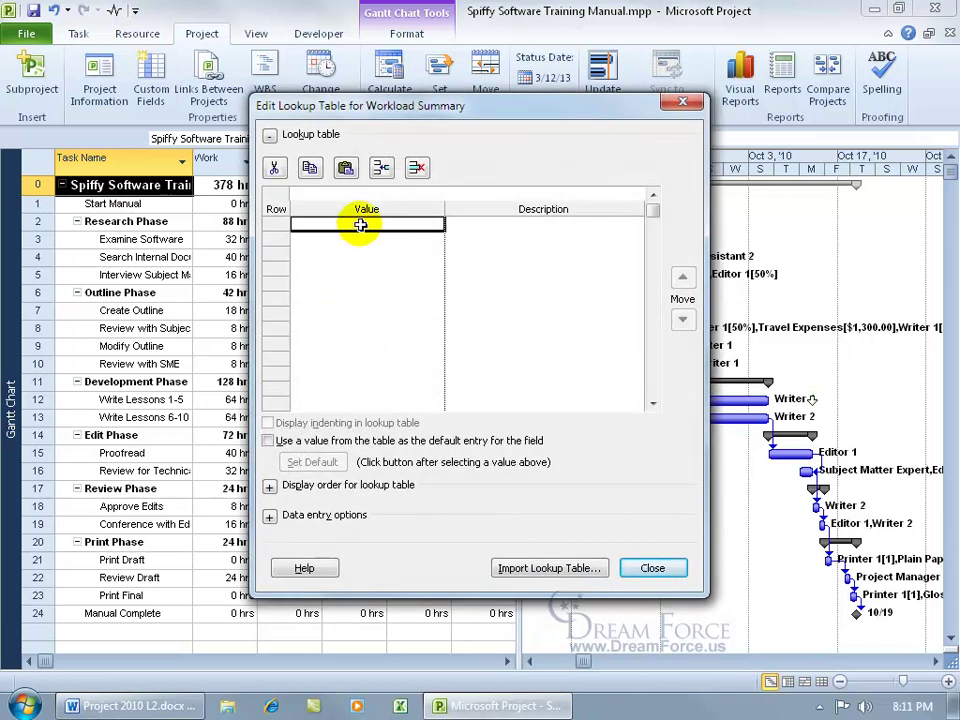
{"action": "type", "text": "A"}
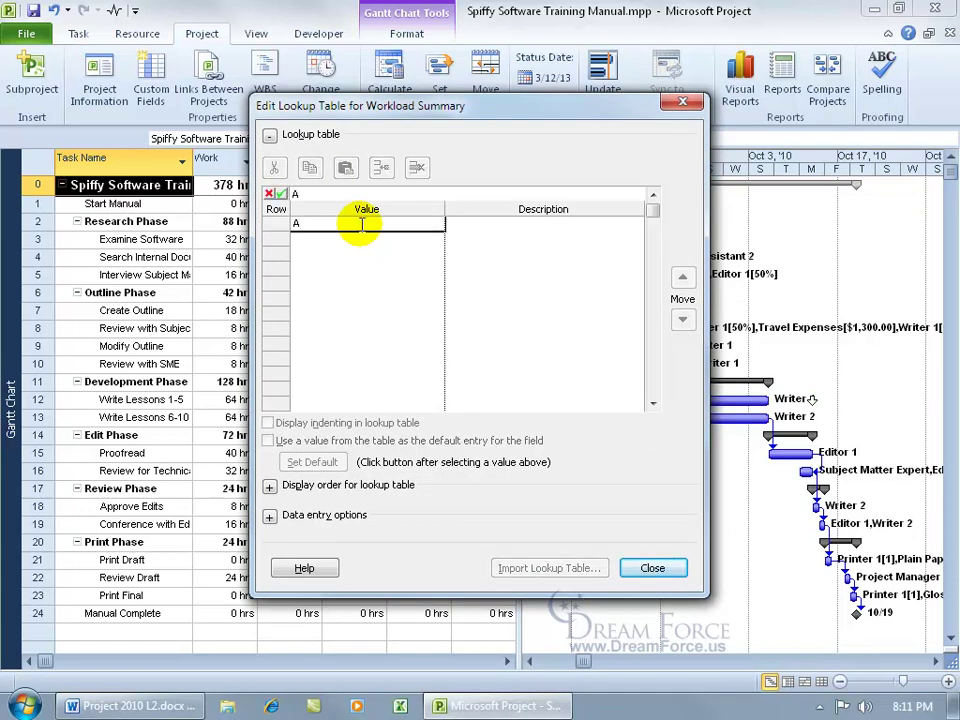
{"action": "type", "text": "bove"}
{"action": "key", "text": "Return"}
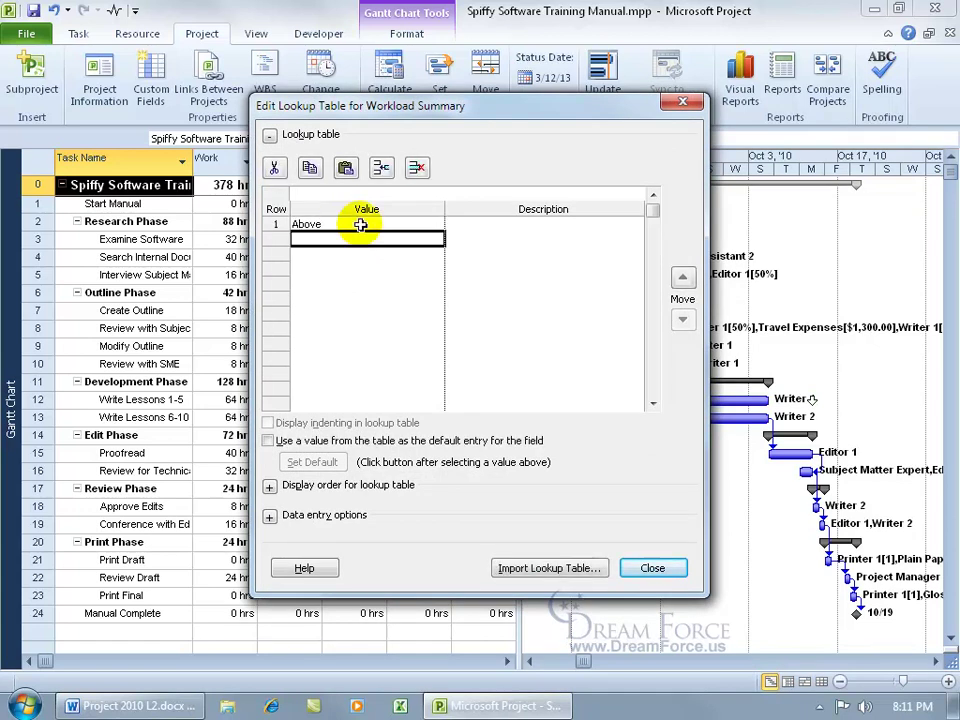
{"action": "type", "text": "Below"}
{"action": "key", "text": "Return"}
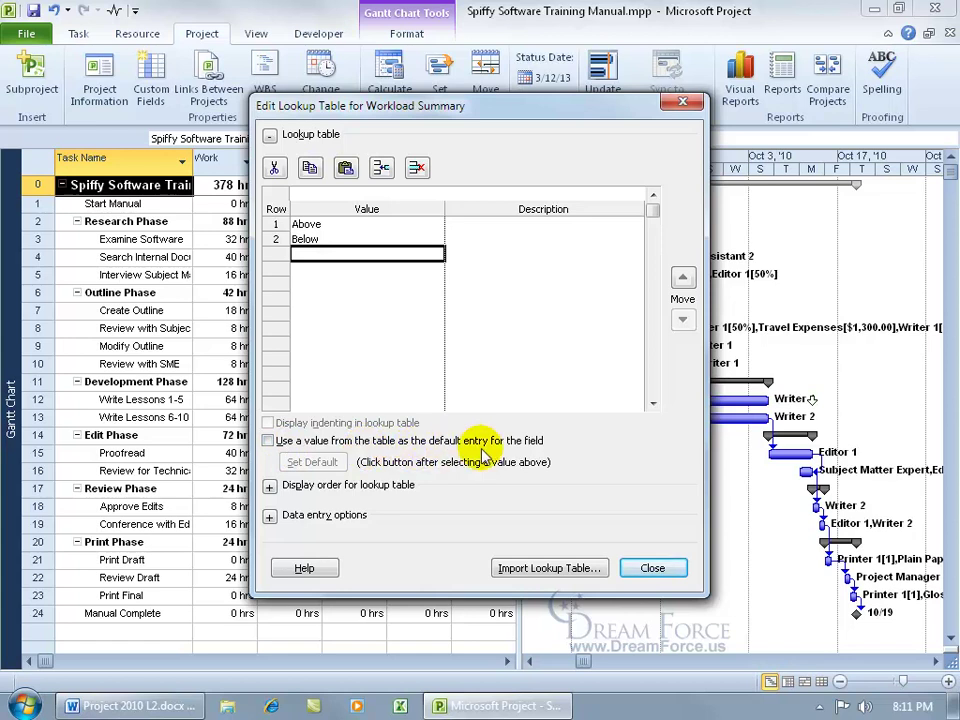
Try Above as the default entry of the Workload Summary lookup table, and clear that default.
{"action": "left_click", "coordinate": [267, 440]}
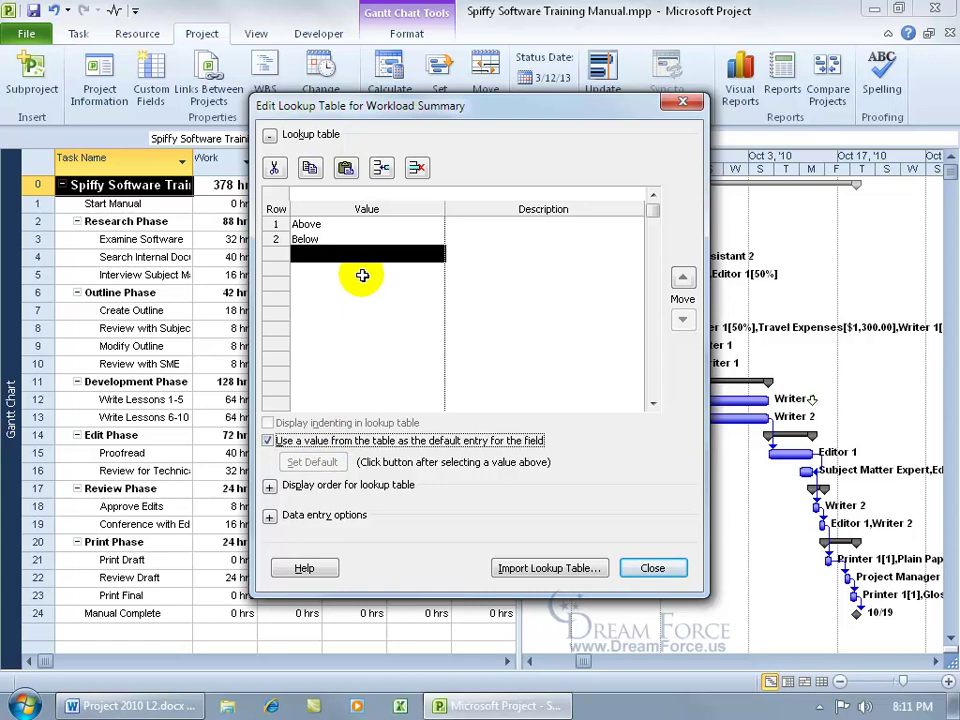
{"action": "left_click", "coordinate": [330, 224]}
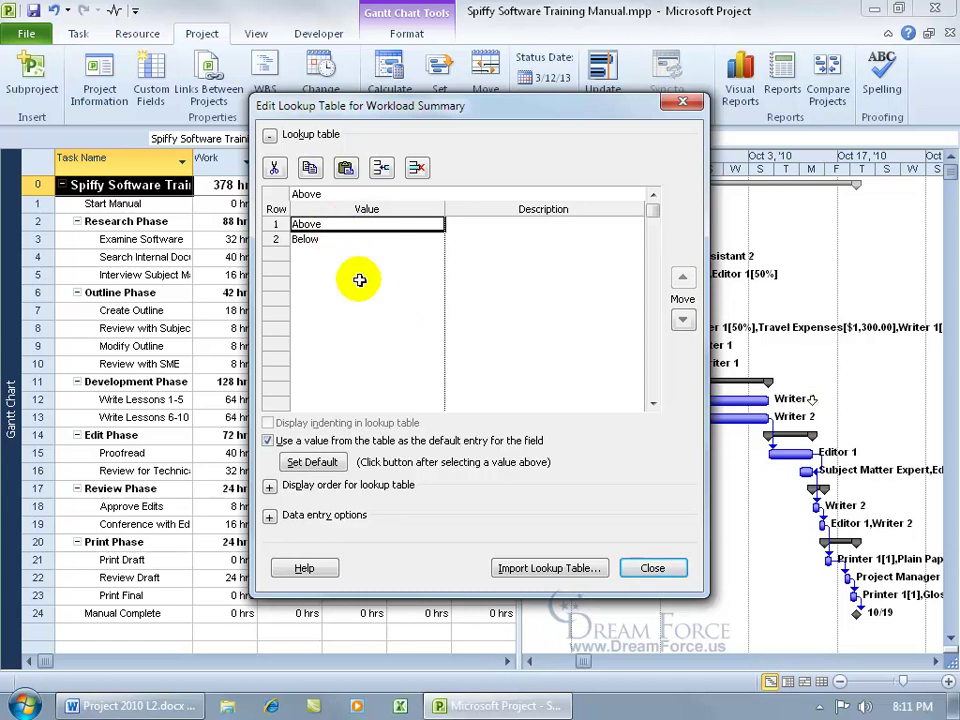
{"action": "left_click", "coordinate": [312, 462]}
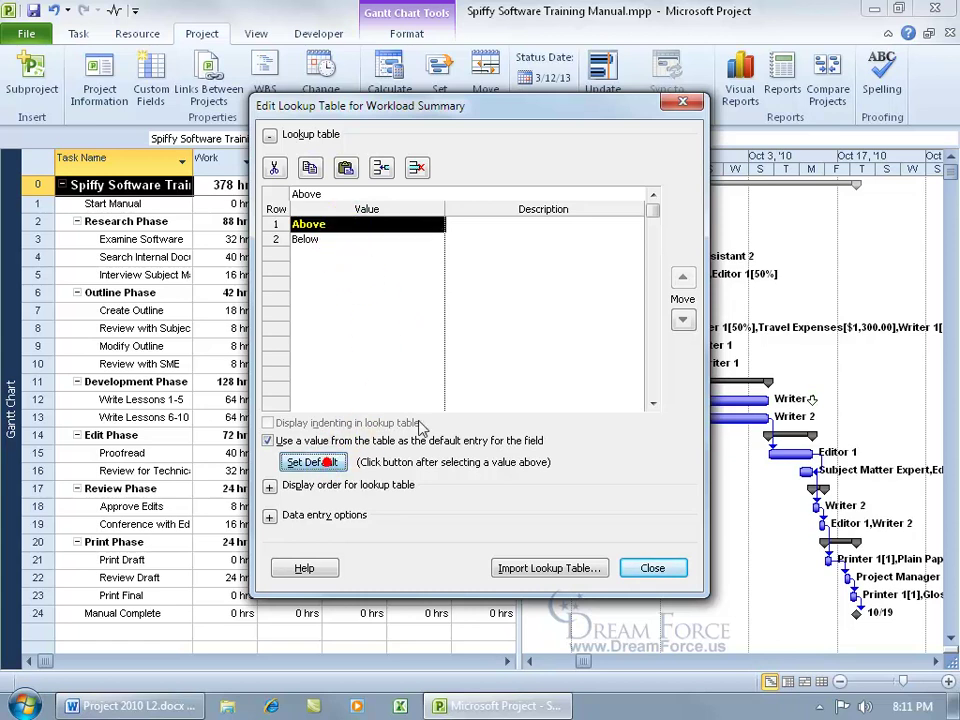
{"action": "left_click", "coordinate": [328, 239]}
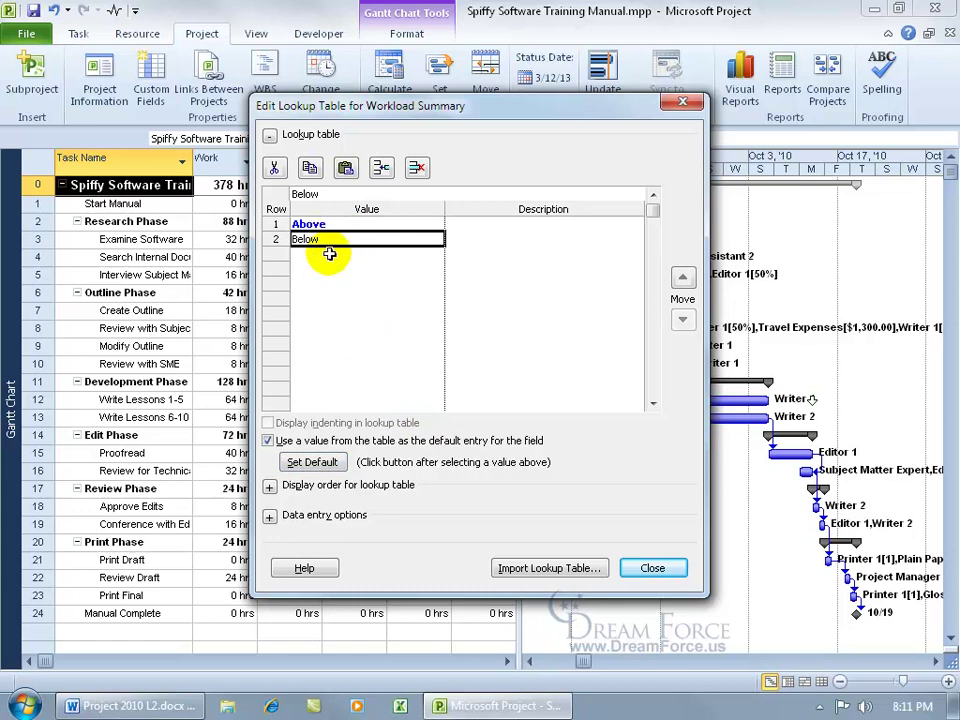
{"action": "left_click", "coordinate": [268, 441]}
{"action": "left_click", "coordinate": [268, 441]}
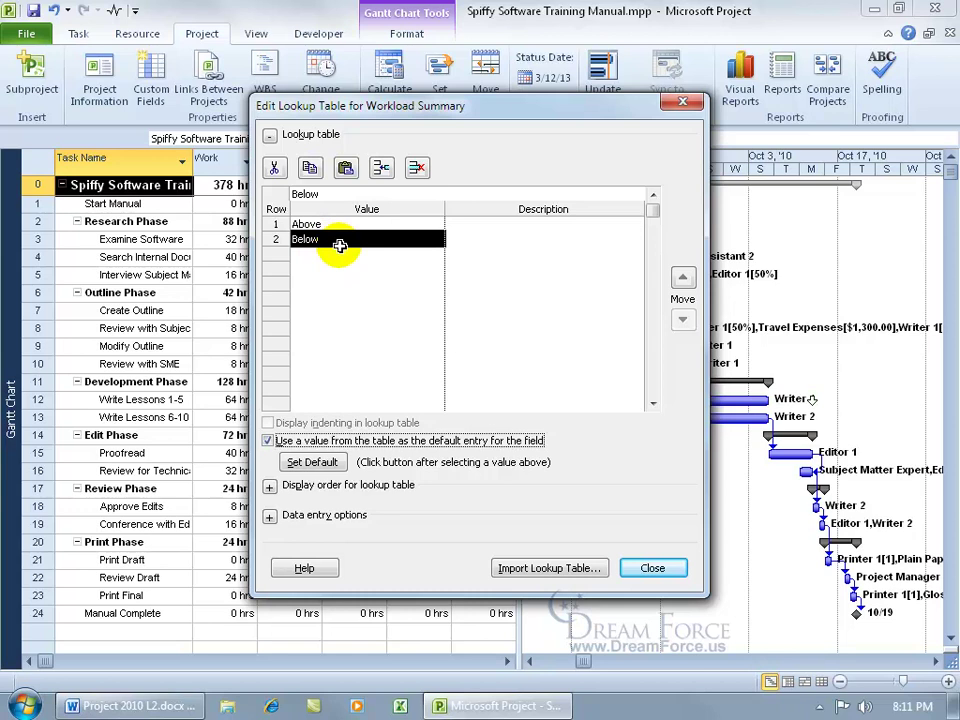
Accept the lookup table and insert the Text2 (Workload Summary) column before the Variance column of the Work table.
{"action": "left_click", "coordinate": [650, 566]}
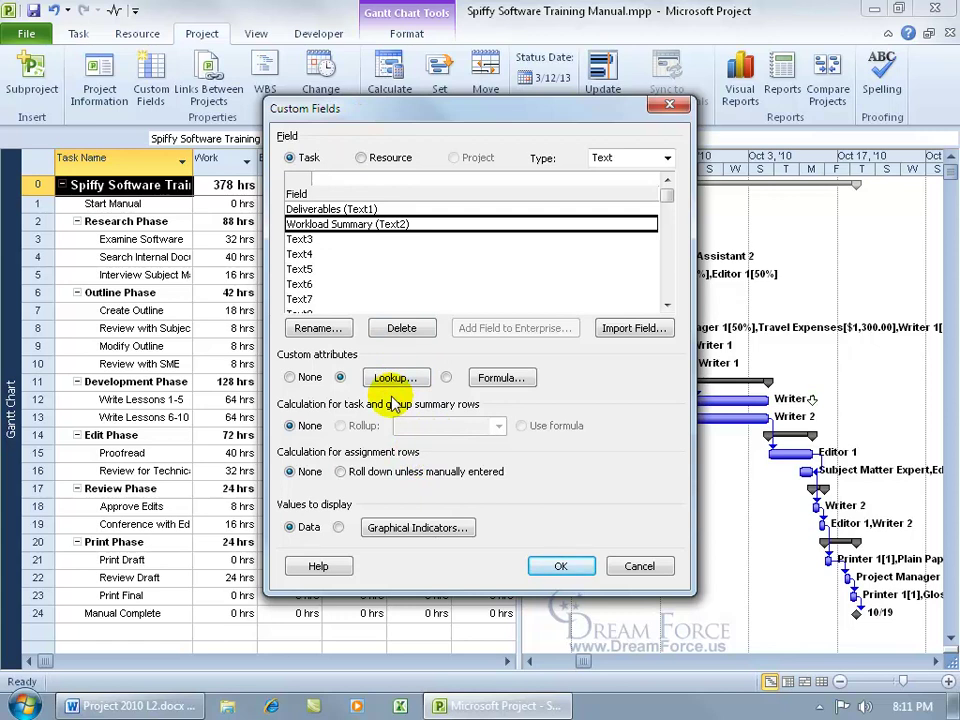
{"action": "left_click", "coordinate": [559, 567]}
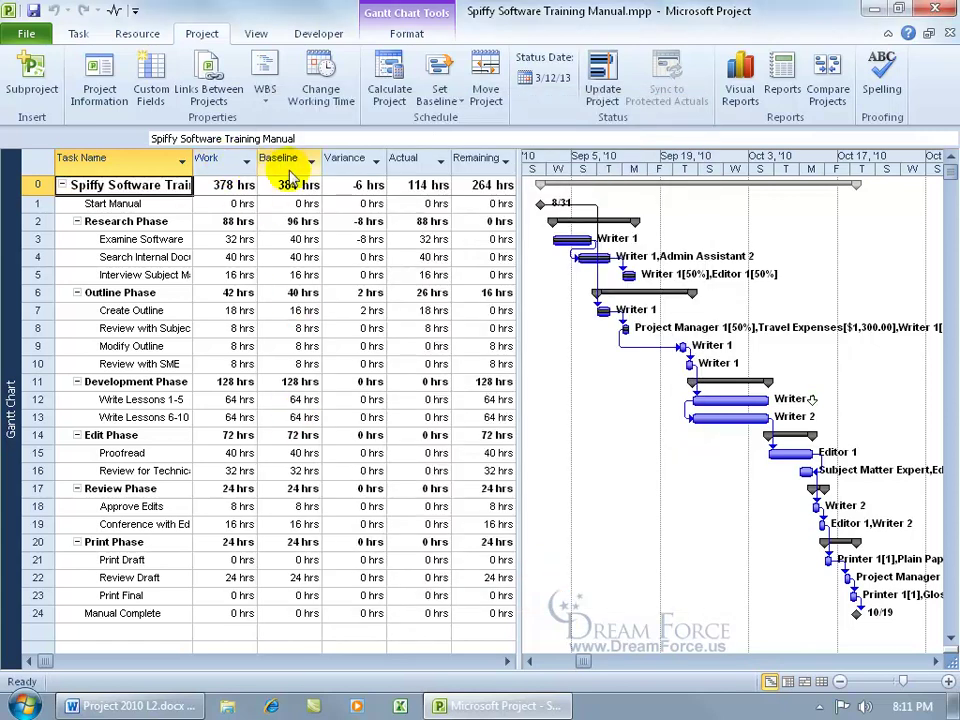
{"action": "right_click", "coordinate": [342, 161]}
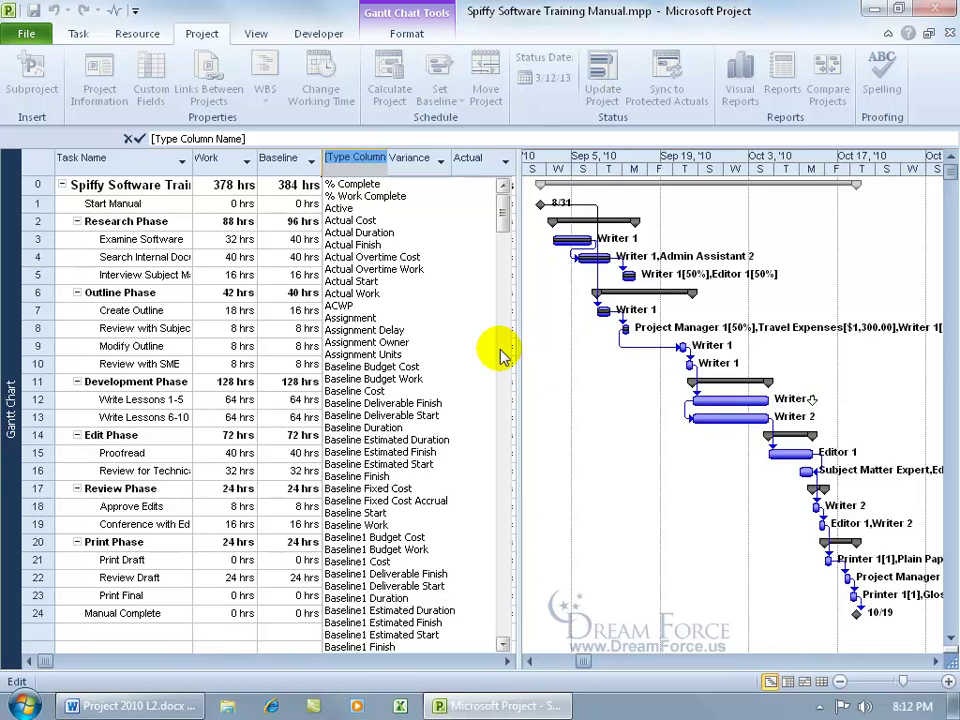
{"action": "type", "text": "text"}
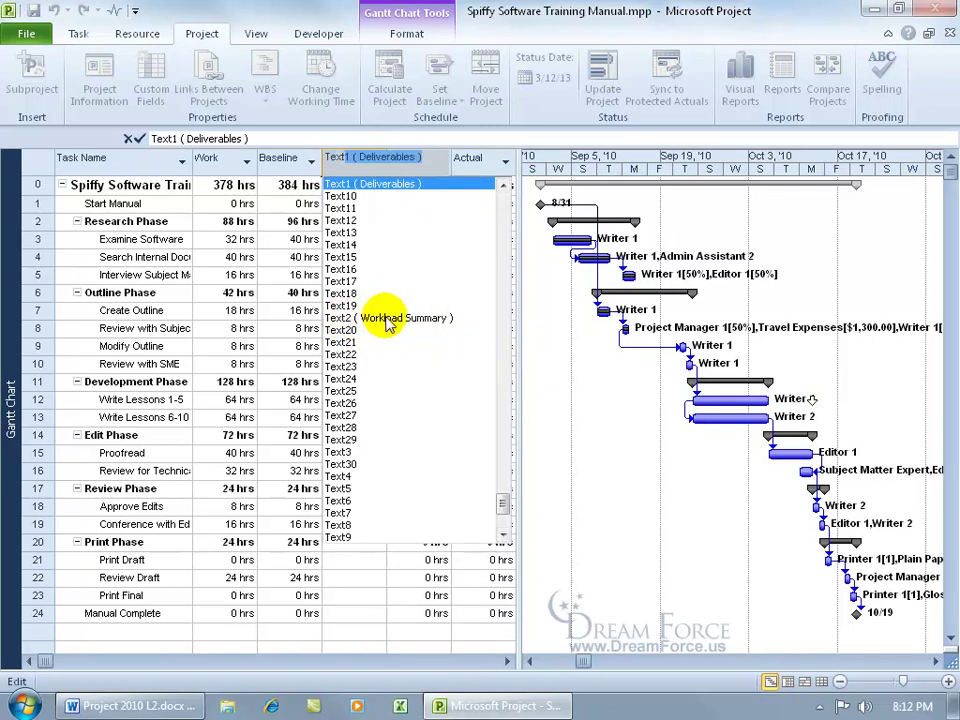
{"action": "left_click", "coordinate": [387, 320]}
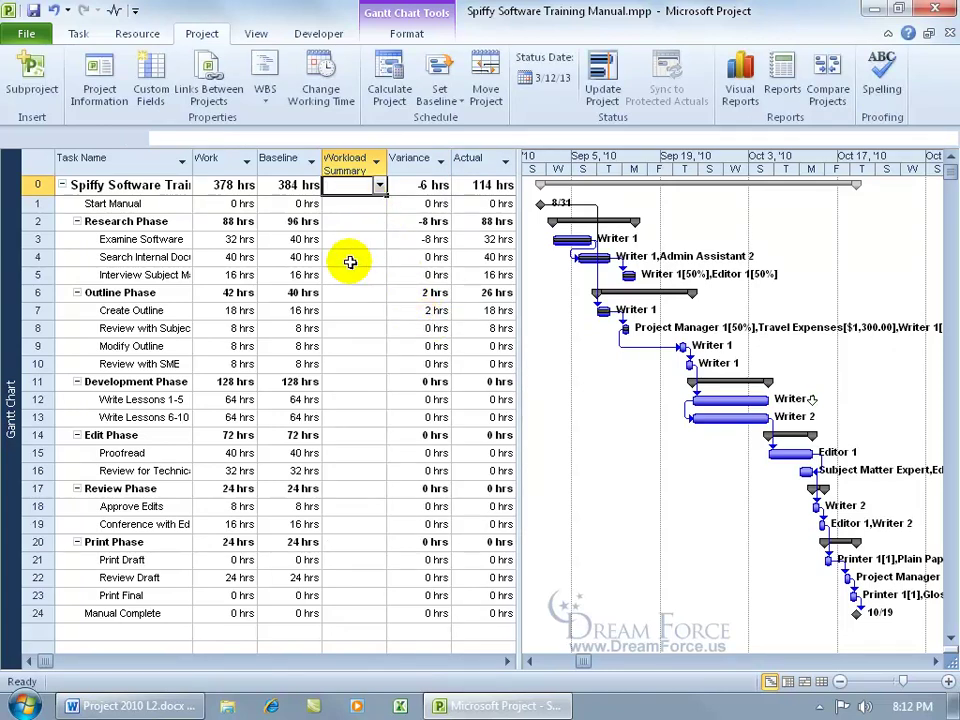
Set the Examine Software task's Workload Summary to Below.
{"action": "left_click", "coordinate": [370, 241]}
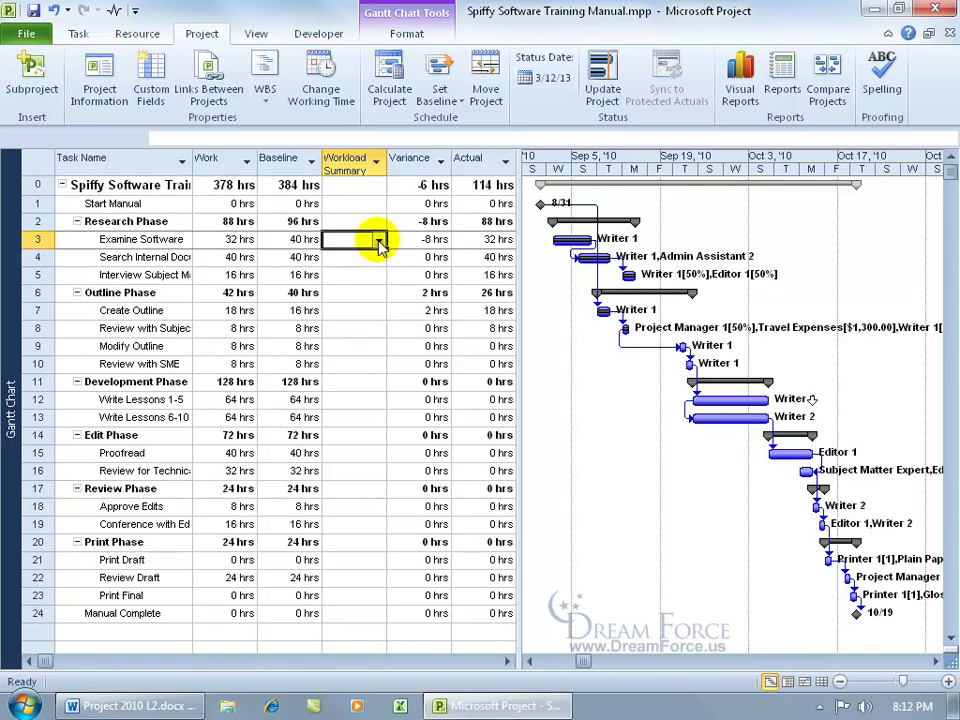
{"action": "left_click", "coordinate": [380, 241]}
{"action": "left_click", "coordinate": [362, 272]}
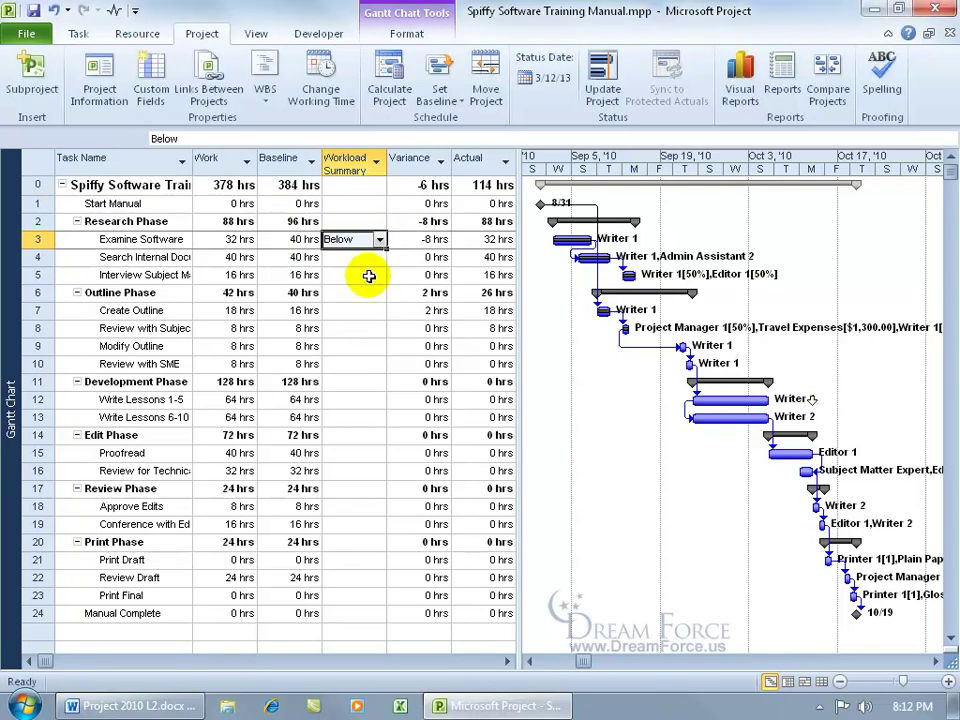
Try to enter "dsdf" as the Workload Summary of task 4, and discard the entry.
{"action": "left_click", "coordinate": [369, 259]}
{"action": "type", "text": "dsdf"}
{"action": "key", "text": "Return"}
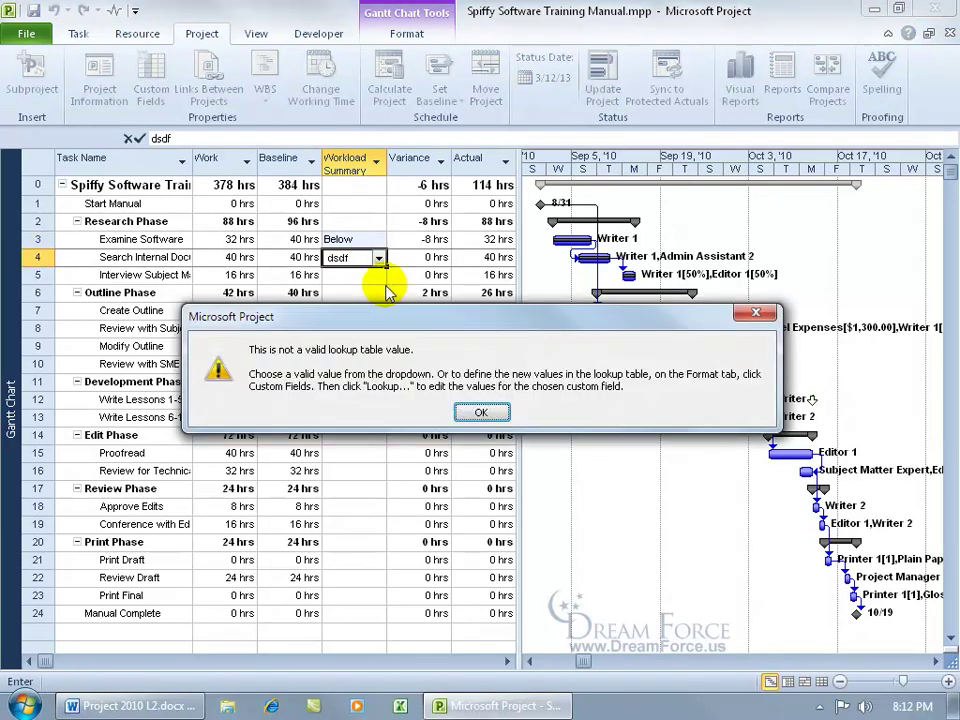
{"action": "left_click", "coordinate": [481, 410]}
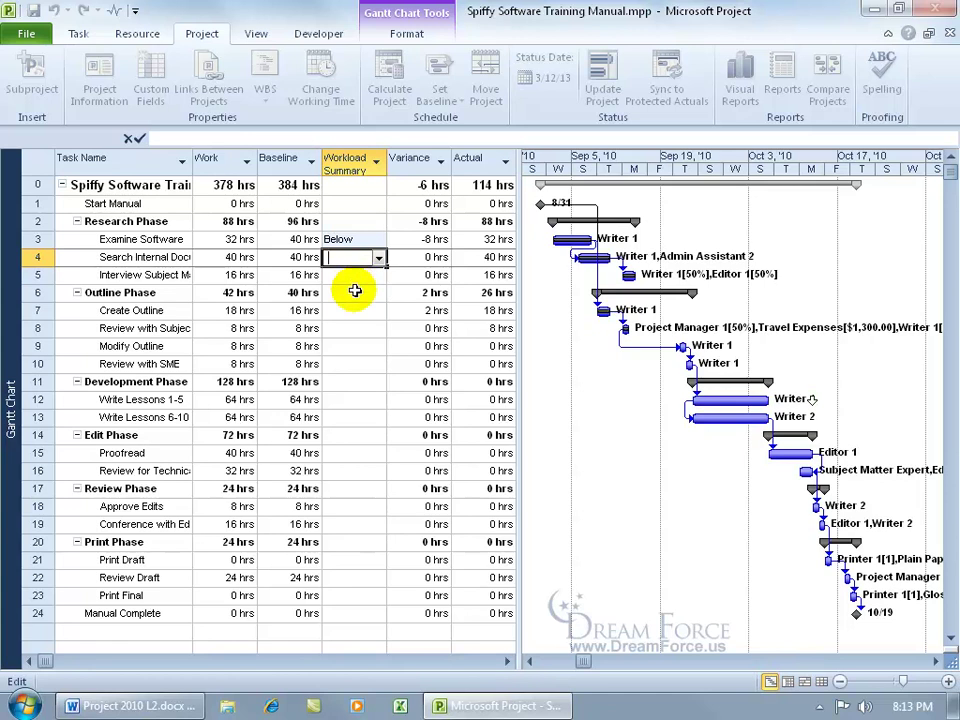
{"action": "left_click", "coordinate": [352, 291]}
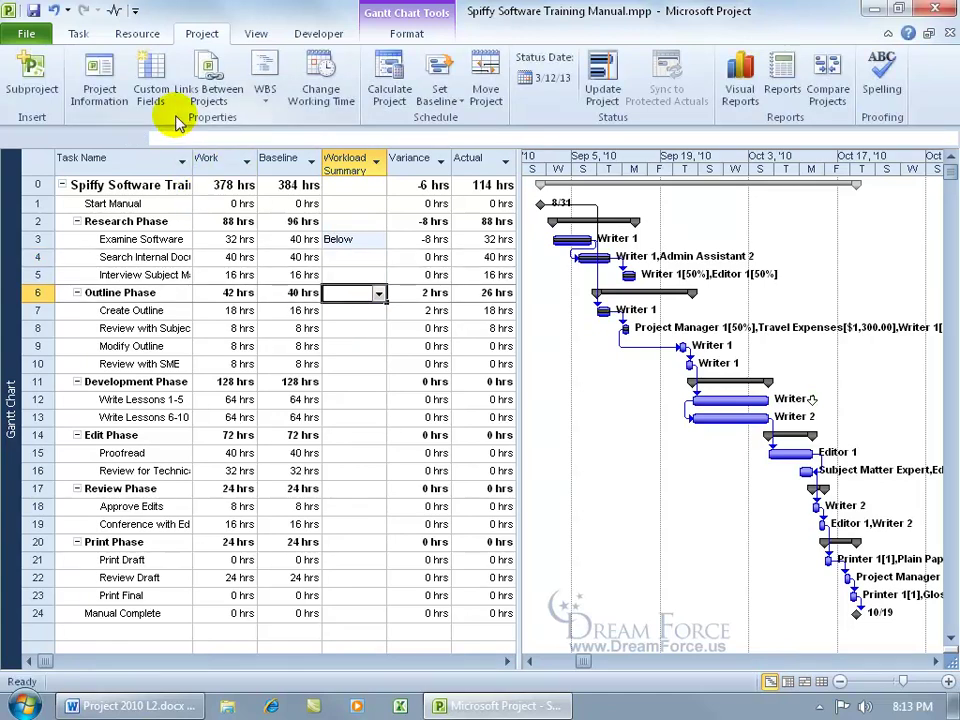
Add a graphical indicator test for Workload Summary's nonsummary rows that shows the red sad face when the value equals Above.
{"action": "left_click", "coordinate": [150, 95]}
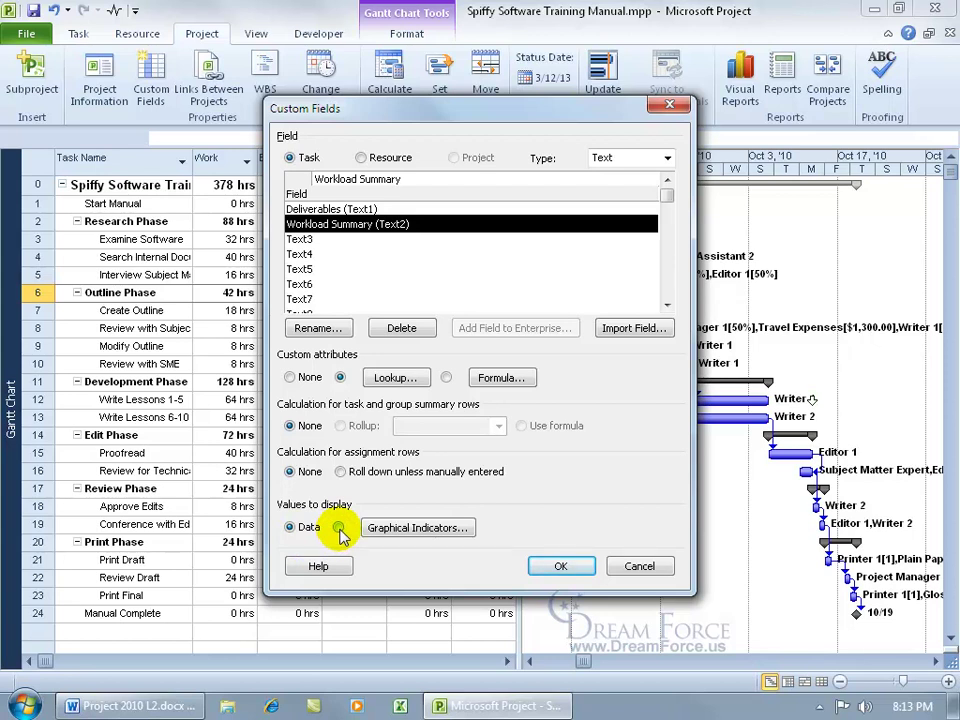
{"action": "left_click", "coordinate": [412, 527]}
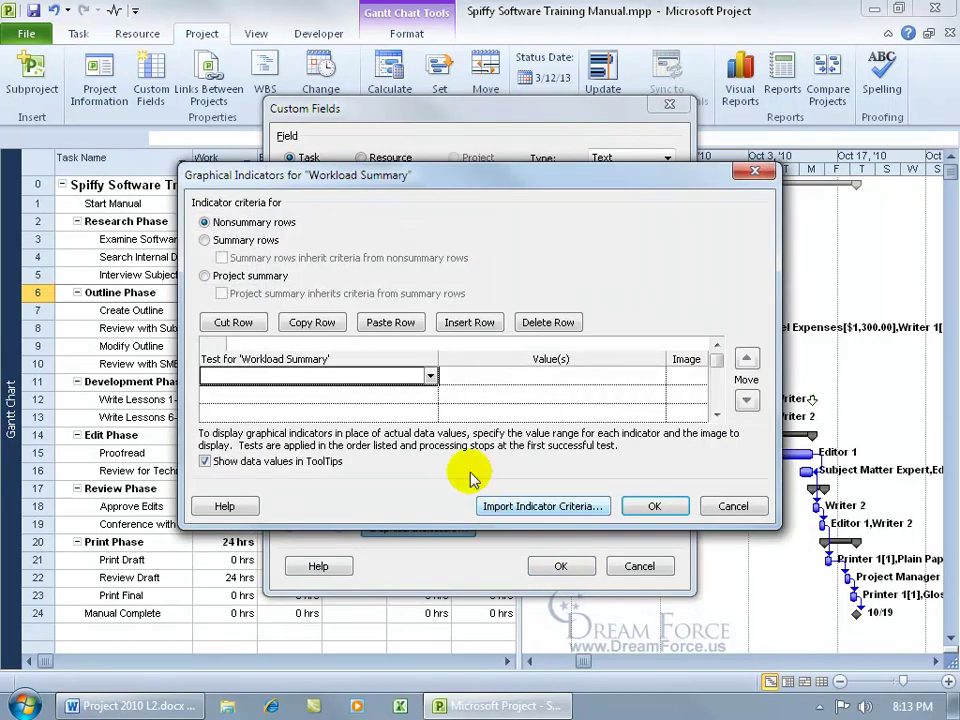
{"action": "left_click", "coordinate": [432, 385]}
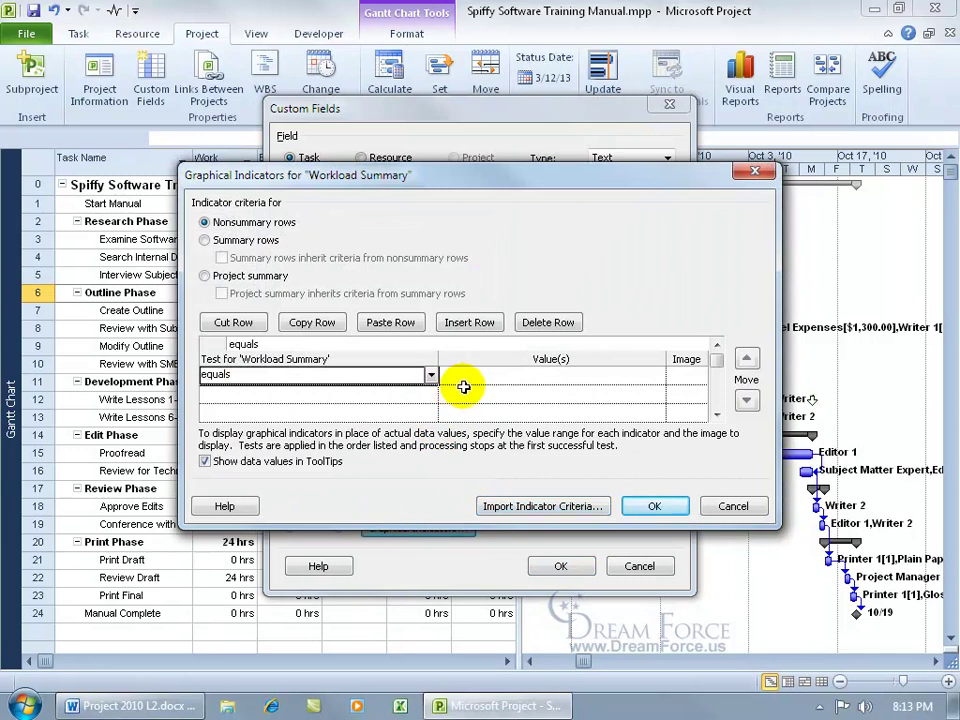
{"action": "left_click", "coordinate": [499, 377]}
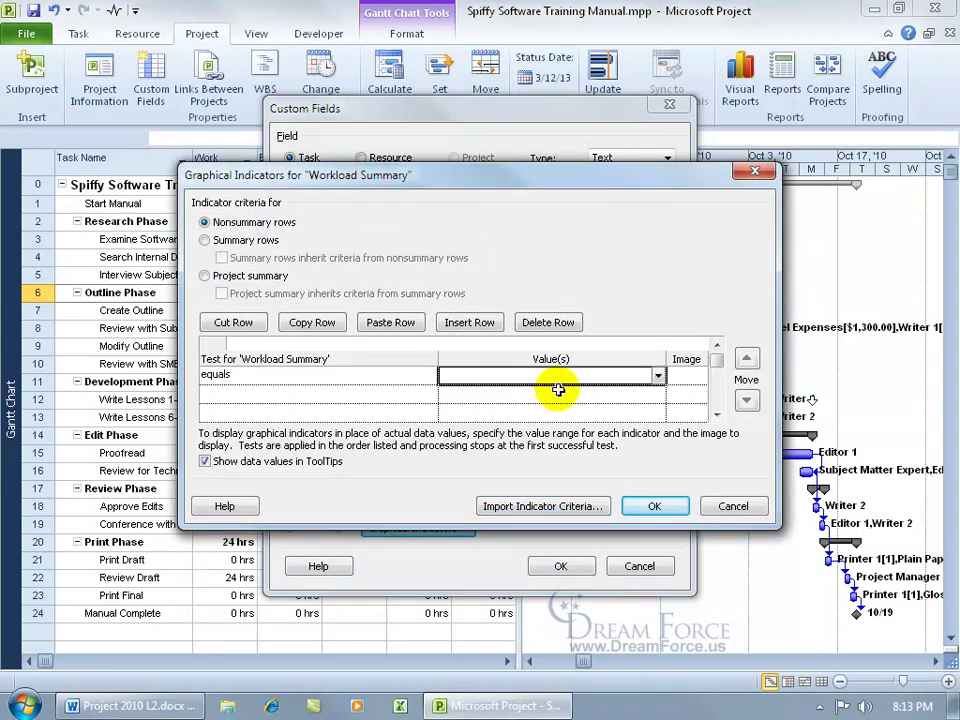
{"action": "type", "text": "Above"}
{"action": "left_click", "coordinate": [688, 375]}
{"action": "left_click", "coordinate": [704, 374]}
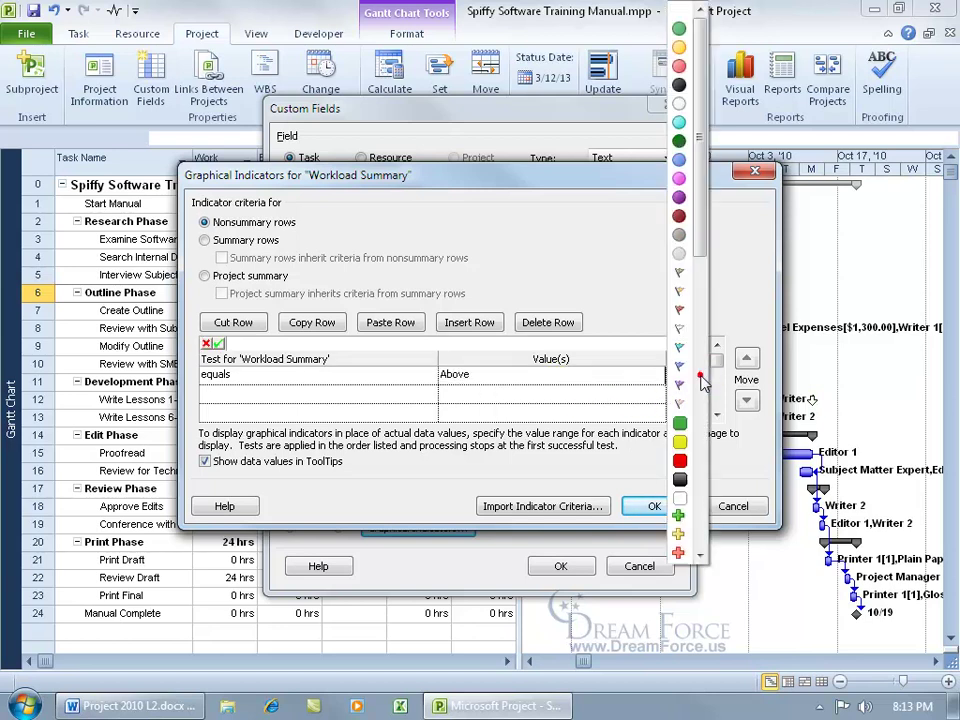
{"action": "left_click_drag", "start_coordinate": [707, 251], "coordinate": [702, 385]}
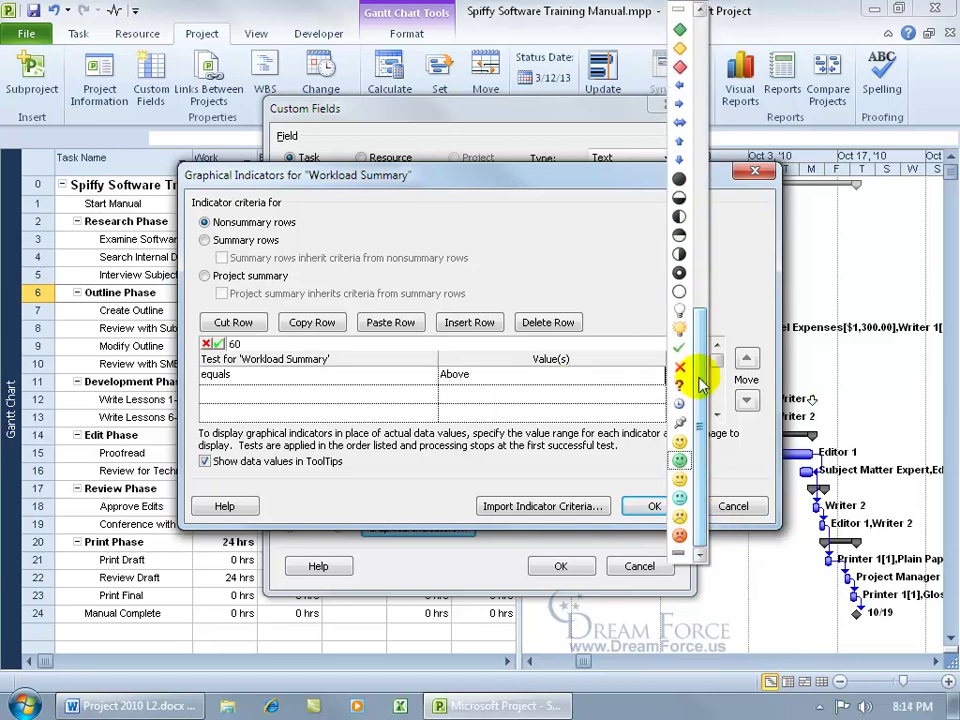
{"action": "left_click", "coordinate": [682, 538]}
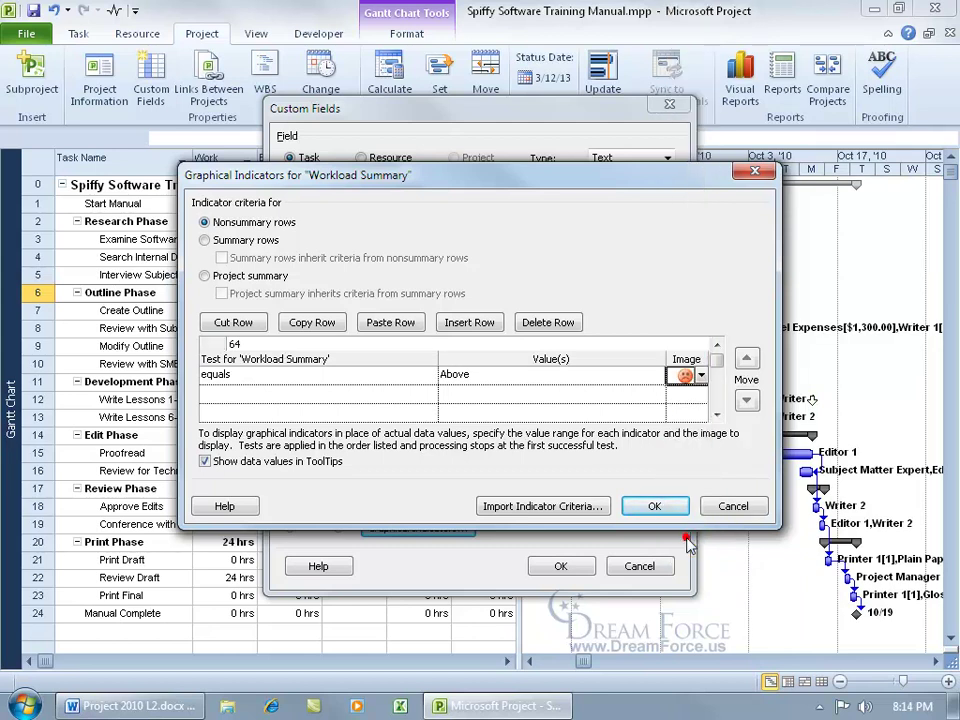
Add a second indicator test that shows the green smiley when Workload Summary equals Below, and apply the custom field changes.
{"action": "left_click", "coordinate": [416, 394]}
{"action": "type", "text": "equals"}
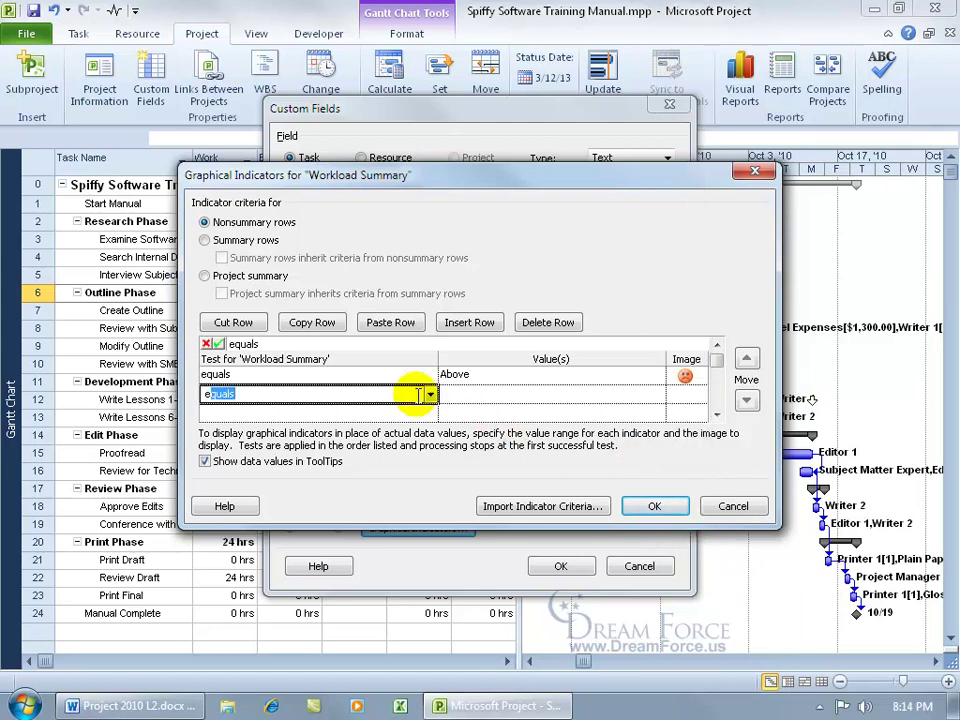
{"action": "left_click", "coordinate": [507, 395]}
{"action": "type", "text": "Below"}
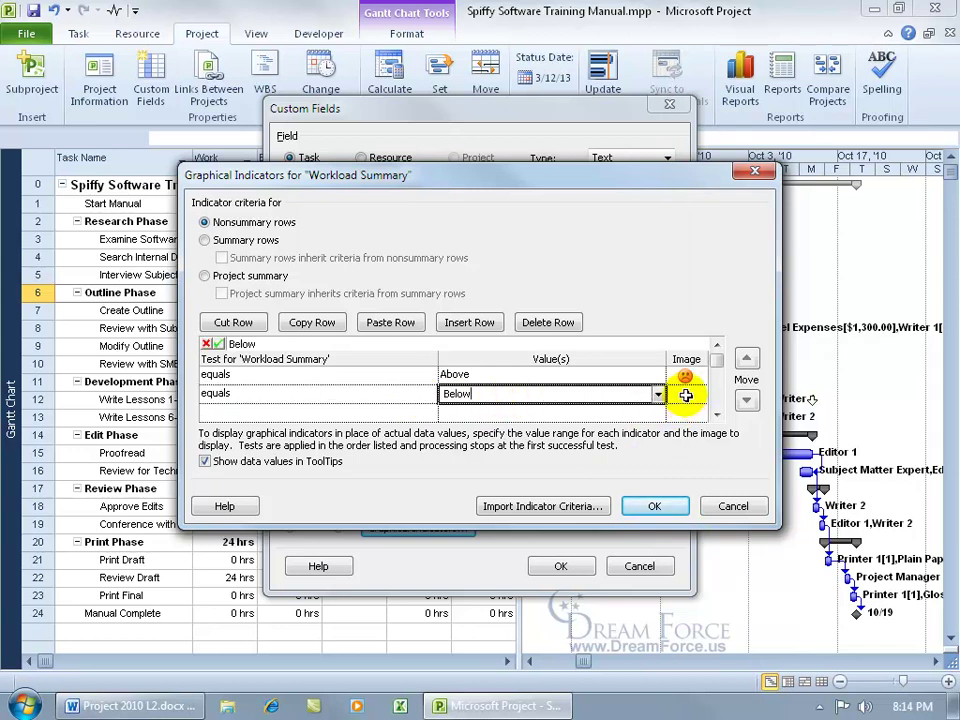
{"action": "left_click", "coordinate": [686, 395]}
{"action": "left_click", "coordinate": [703, 395]}
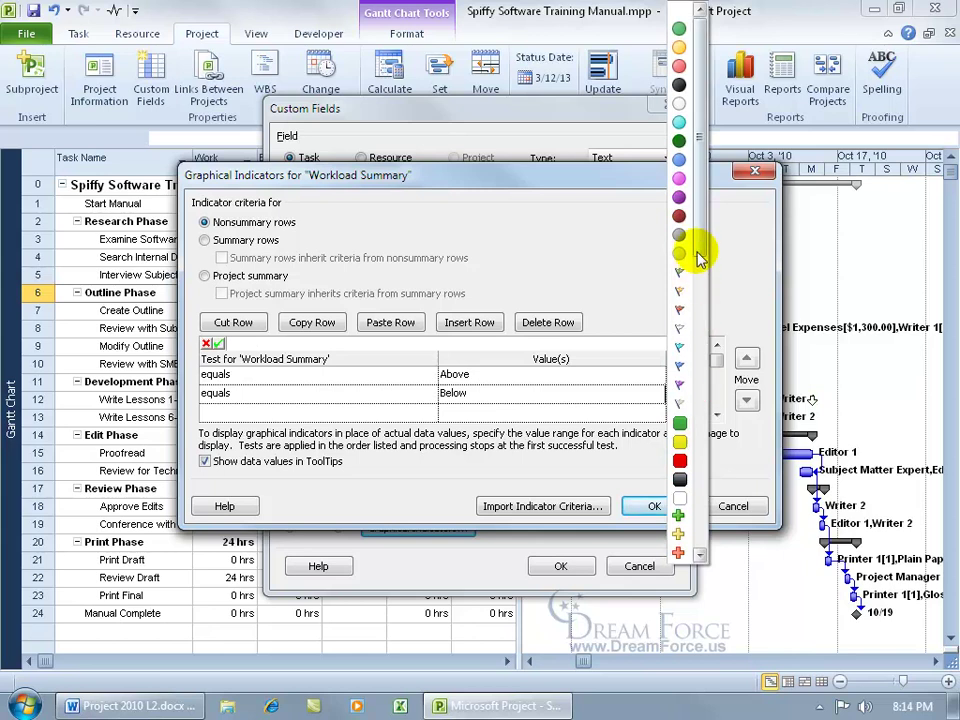
{"action": "scroll", "coordinate": [700, 268], "scroll_direction": "down", "scroll_amount": 5}
{"action": "left_click", "coordinate": [680, 458]}
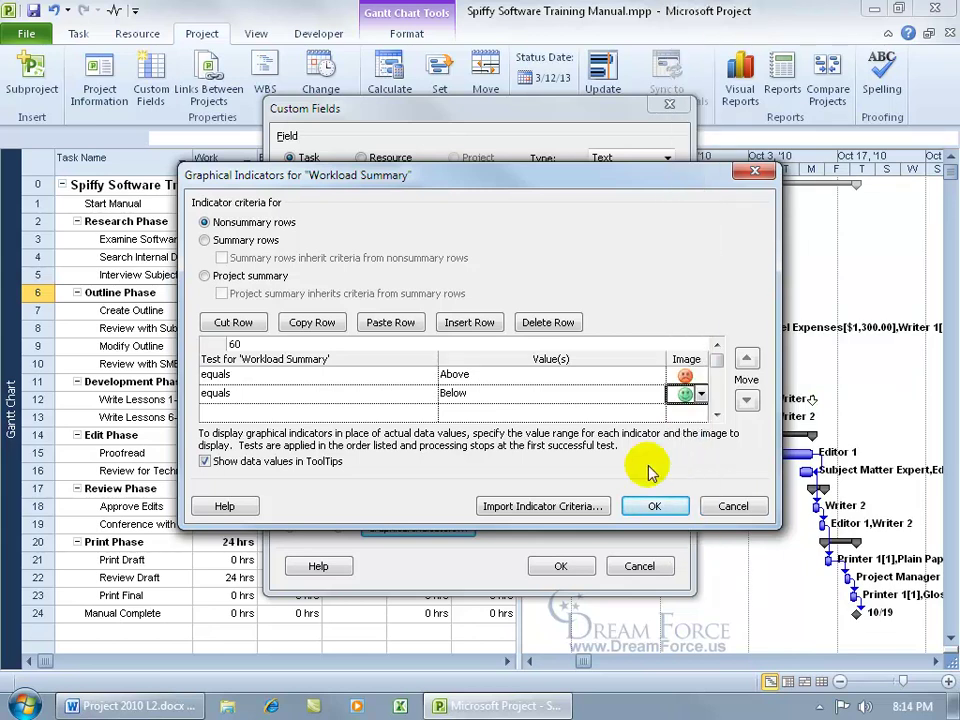
{"action": "left_click", "coordinate": [655, 505]}
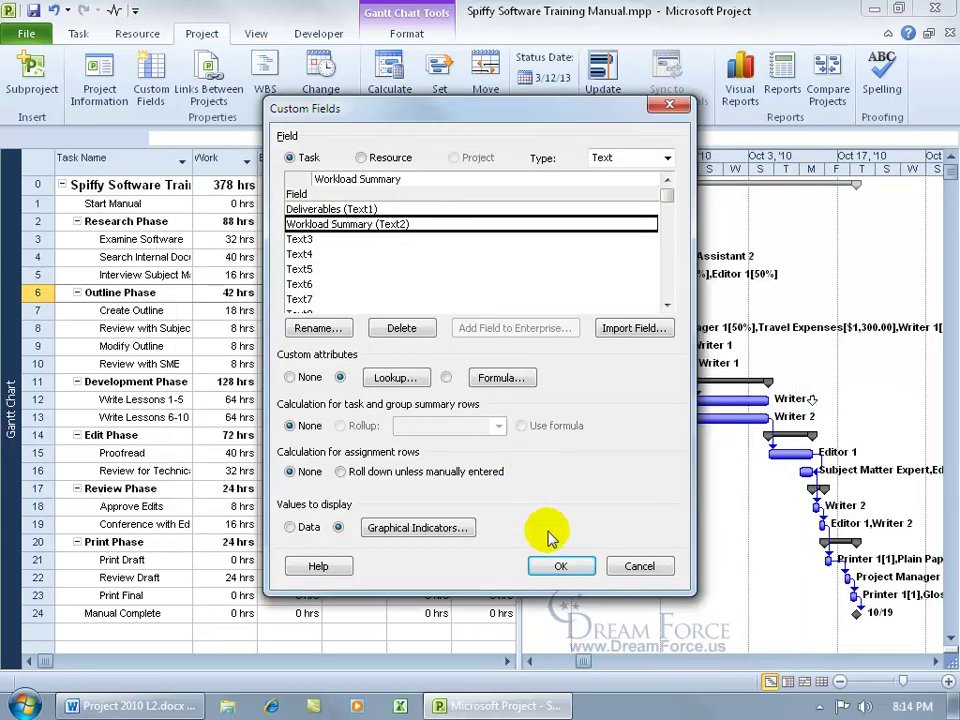
{"action": "left_click", "coordinate": [560, 565]}
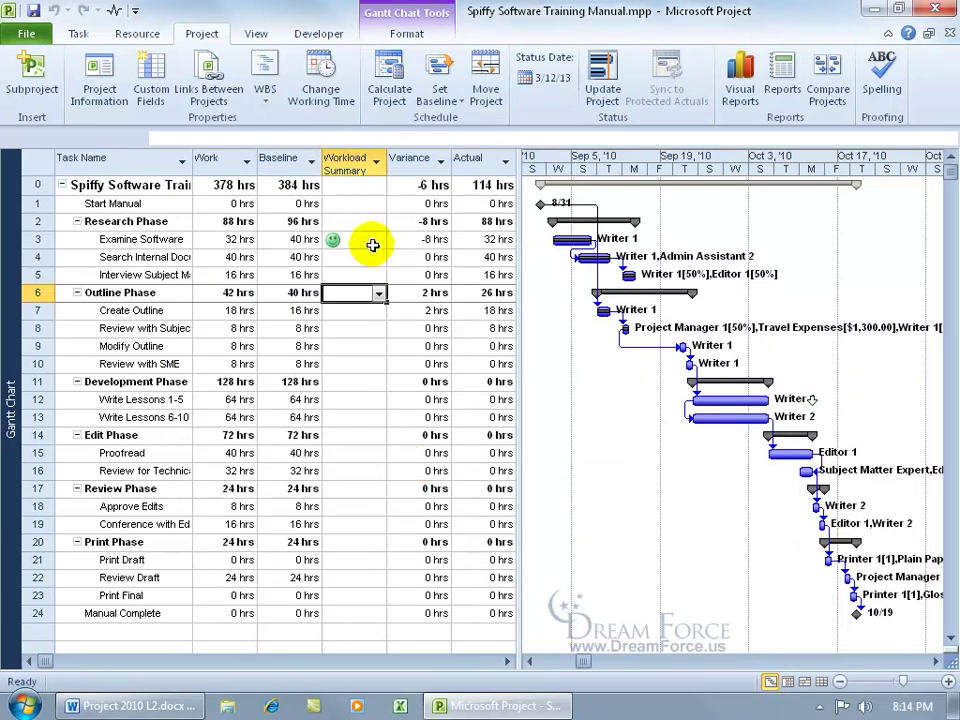
Set the Create Outline task's Workload Summary to Above and return to the first cell of the task sheet.
{"action": "left_click", "coordinate": [372, 310]}
{"action": "left_click", "coordinate": [379, 311]}
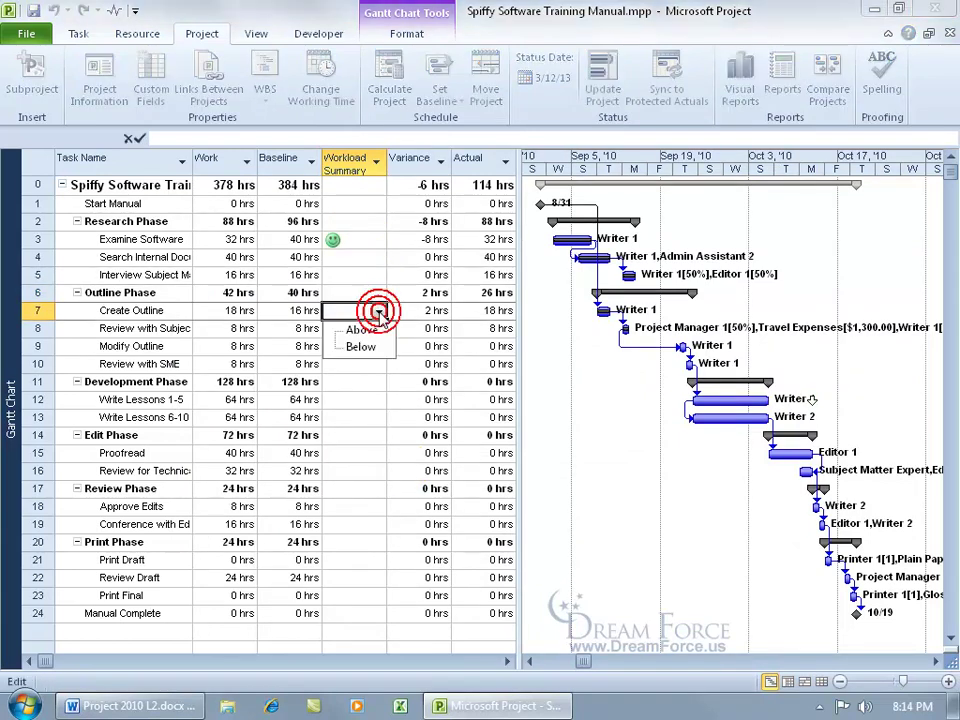
{"action": "left_click", "coordinate": [362, 330]}
{"action": "left_click", "coordinate": [366, 328]}
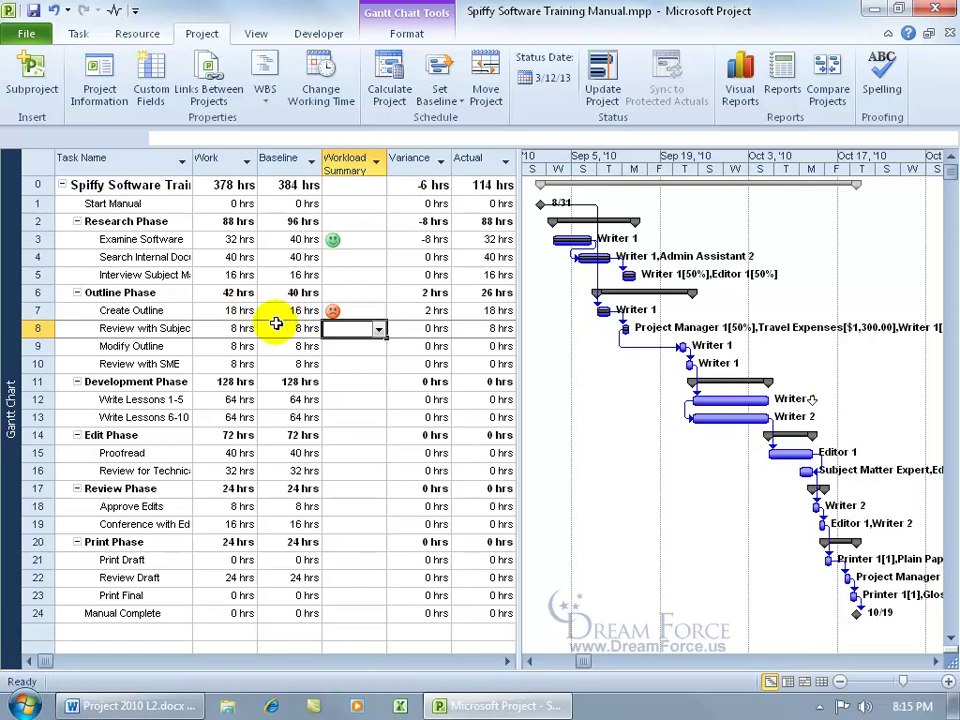
{"action": "key", "text": "ctrl+Home"}
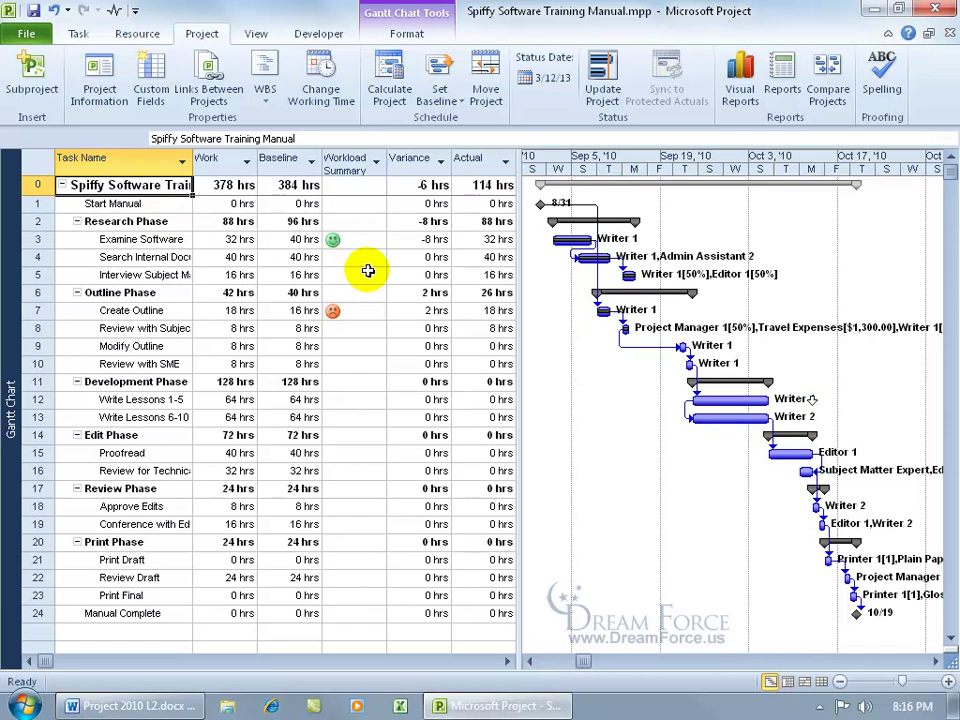
Switch the Workload Summary (Text2) custom field from a lookup to a formula, accepting that its existing data is discarded.
{"action": "left_click", "coordinate": [146, 90]}
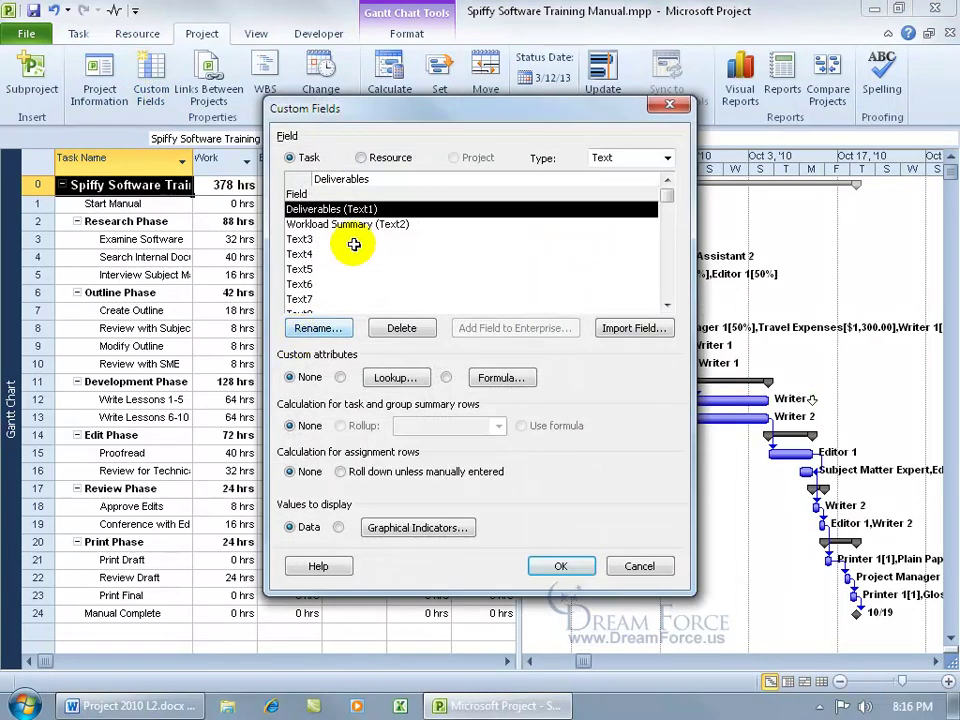
{"action": "left_click", "coordinate": [350, 224]}
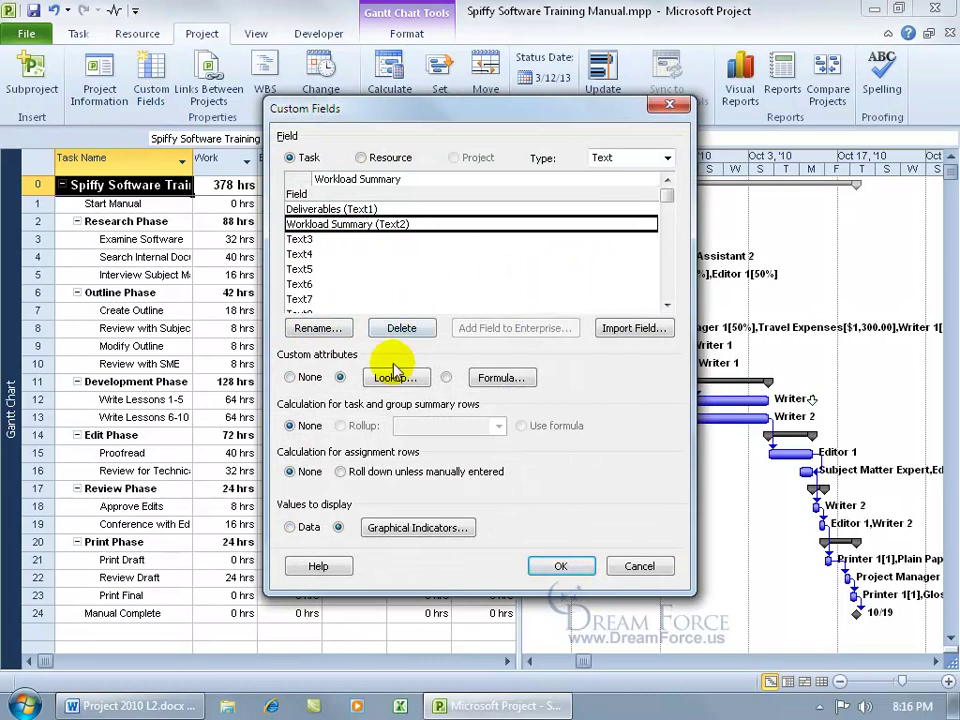
{"action": "left_click", "coordinate": [446, 378]}
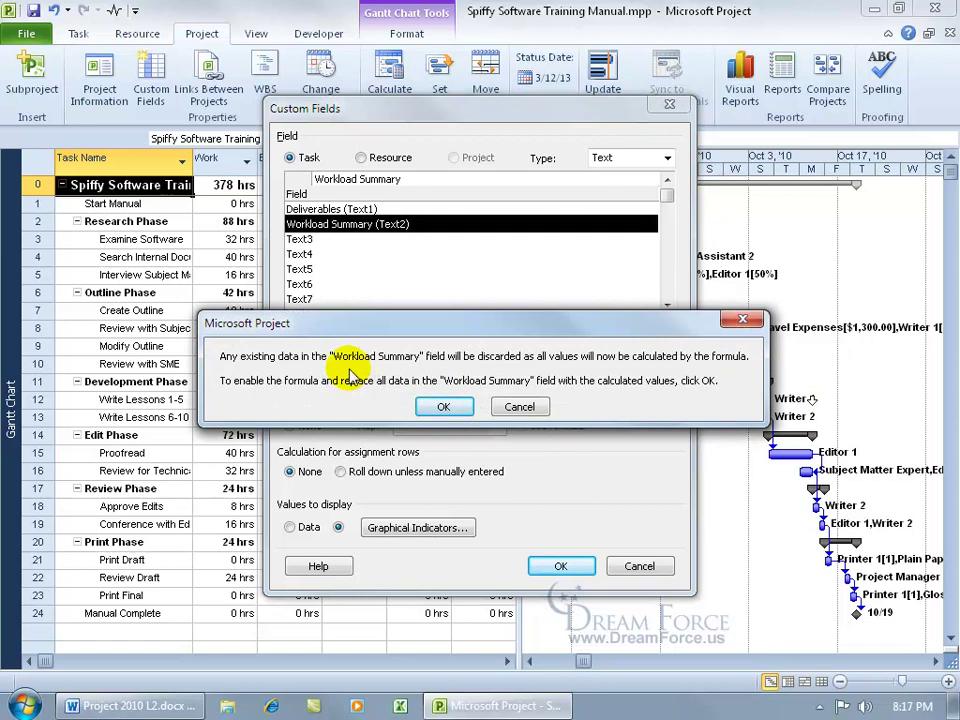
{"action": "left_click", "coordinate": [449, 407]}
Open the Workload Summary formula for editing and insert the general IIf( expression, truepart, falsepart ) function.
{"action": "left_click", "coordinate": [505, 382]}
{"action": "left_click", "coordinate": [470, 404]}
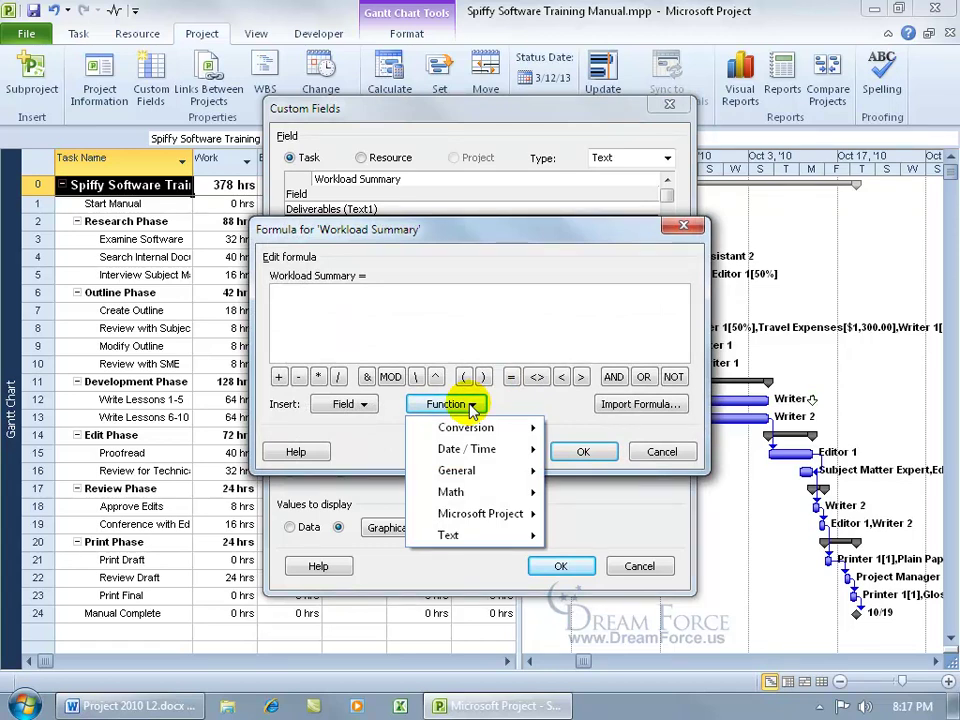
{"action": "mouse_move", "coordinate": [480, 468]}
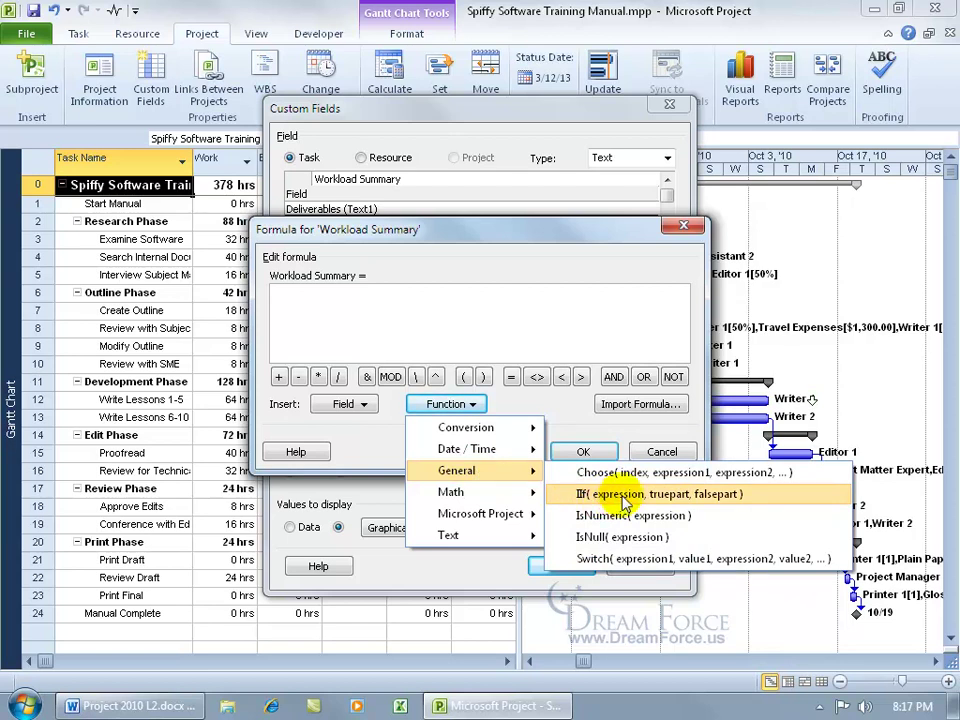
{"action": "left_click", "coordinate": [711, 496]}
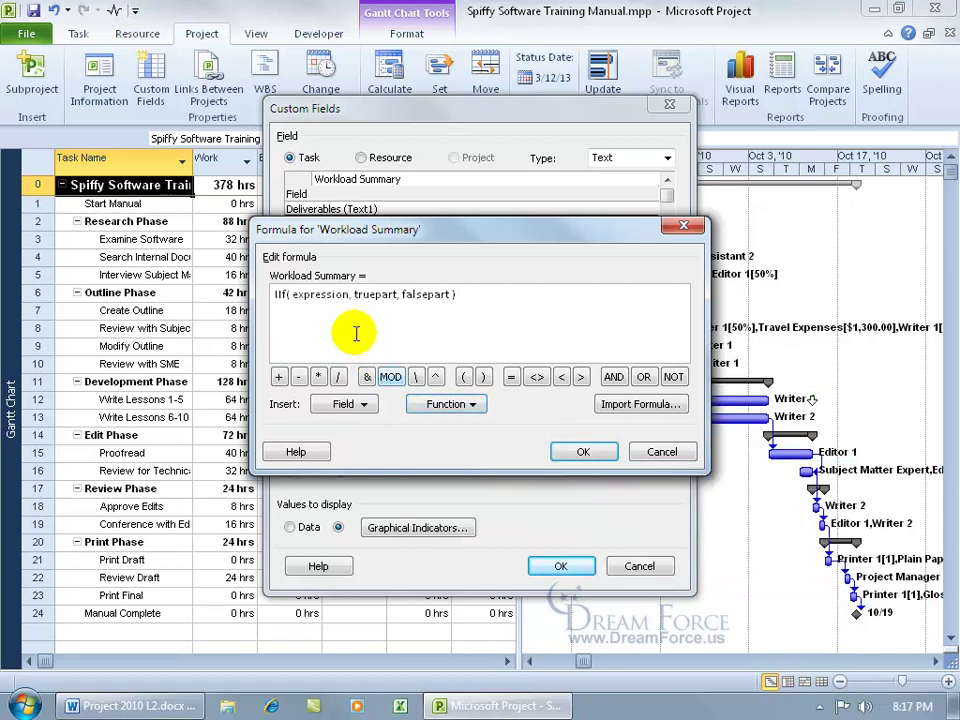
Replace the IIf function's expression placeholder with [Work] > [Baseline Work], using the task work fields.
{"action": "left_click", "coordinate": [307, 293]}
{"action": "double_click", "coordinate": [307, 293]}
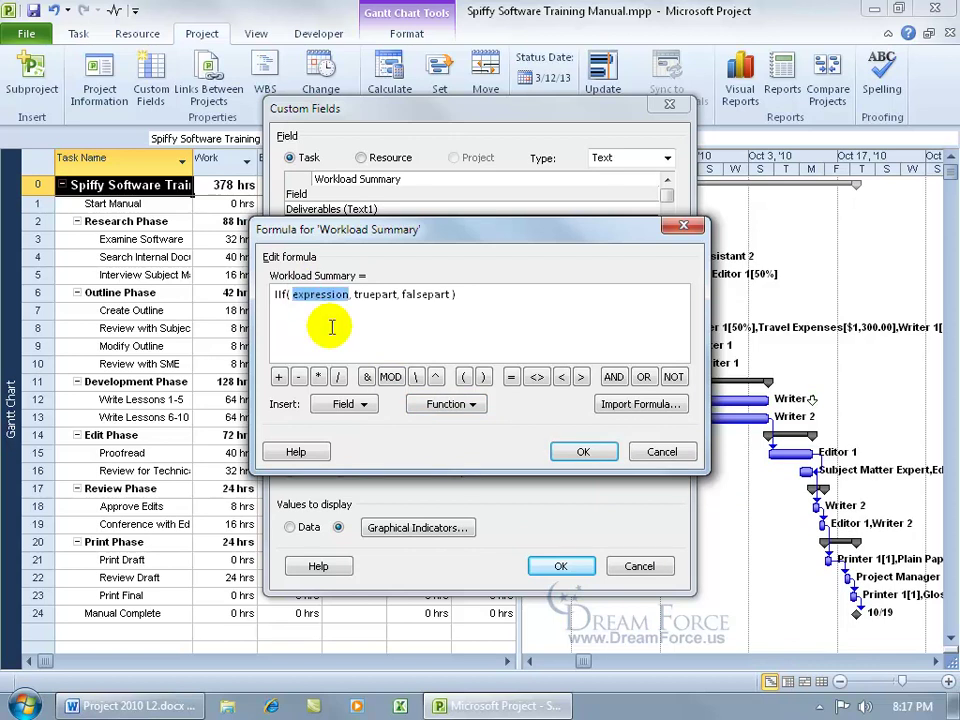
{"action": "left_click", "coordinate": [364, 406]}
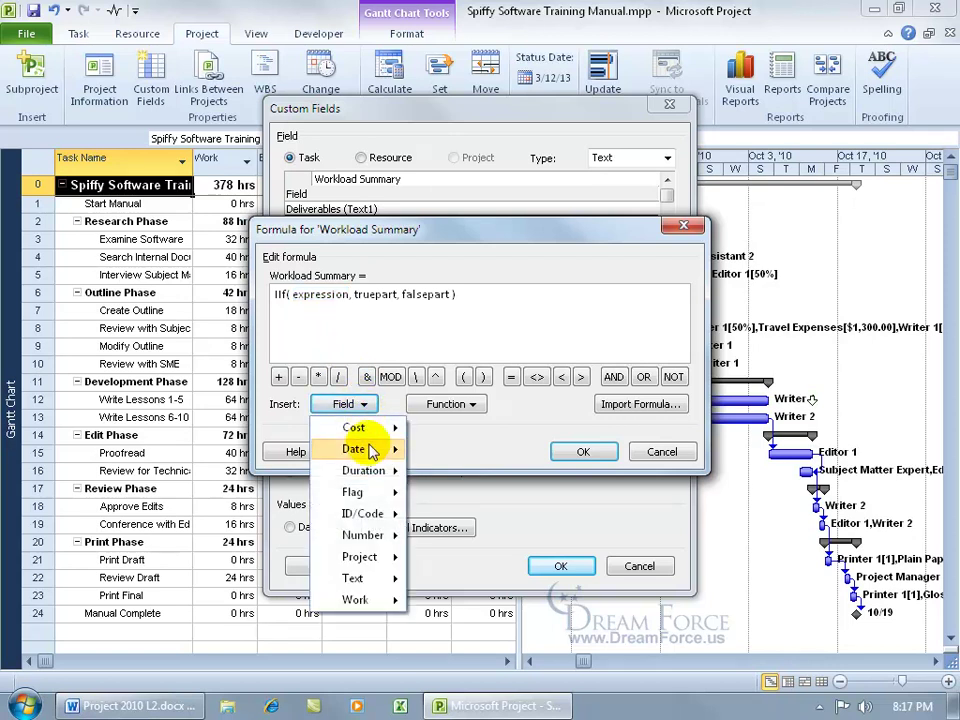
{"action": "mouse_move", "coordinate": [372, 604]}
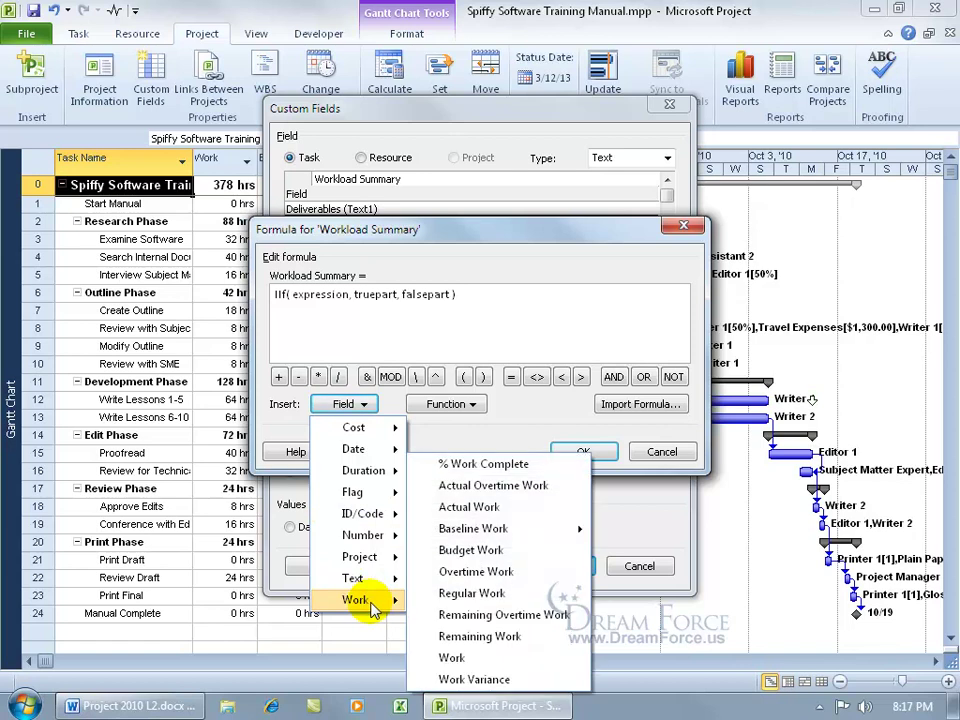
{"action": "left_click", "coordinate": [452, 658]}
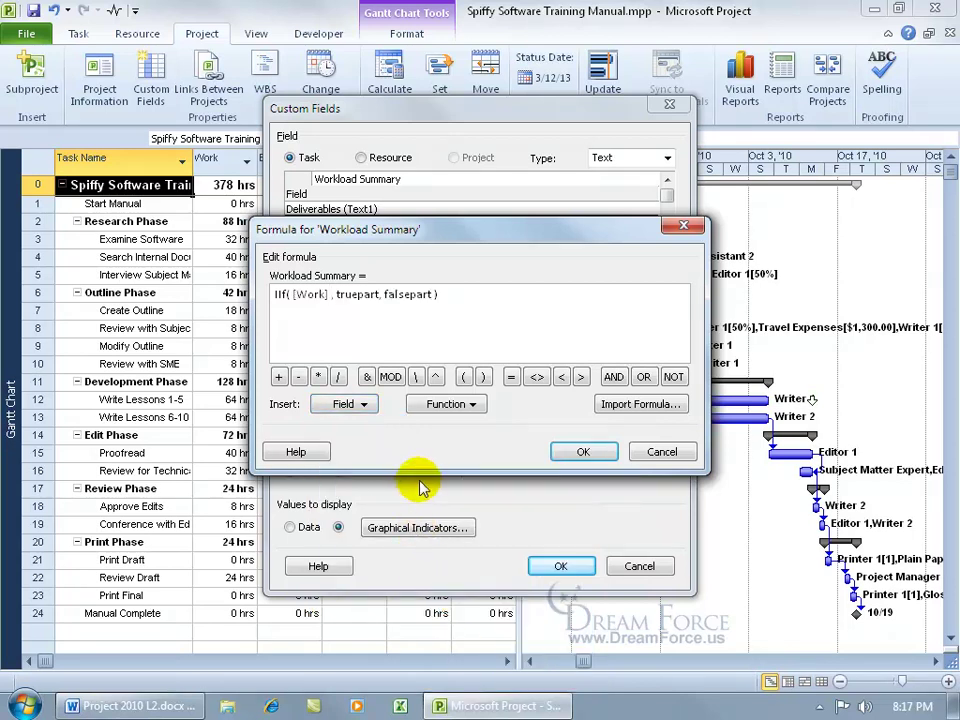
{"action": "type", "text": ">"}
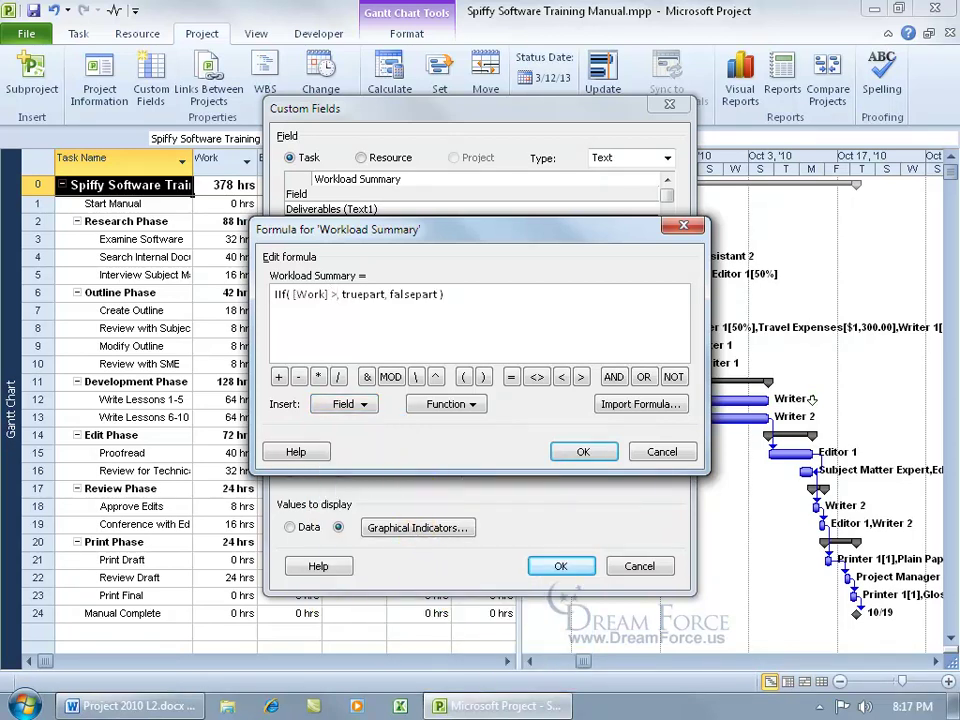
{"action": "left_click", "coordinate": [366, 405]}
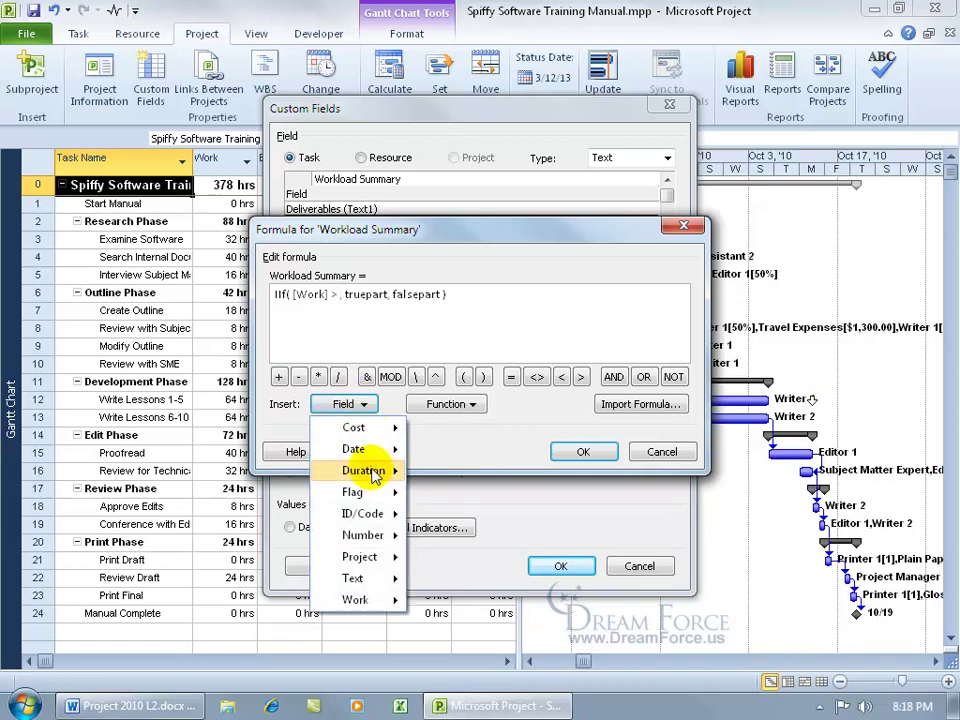
{"action": "mouse_move", "coordinate": [365, 597]}
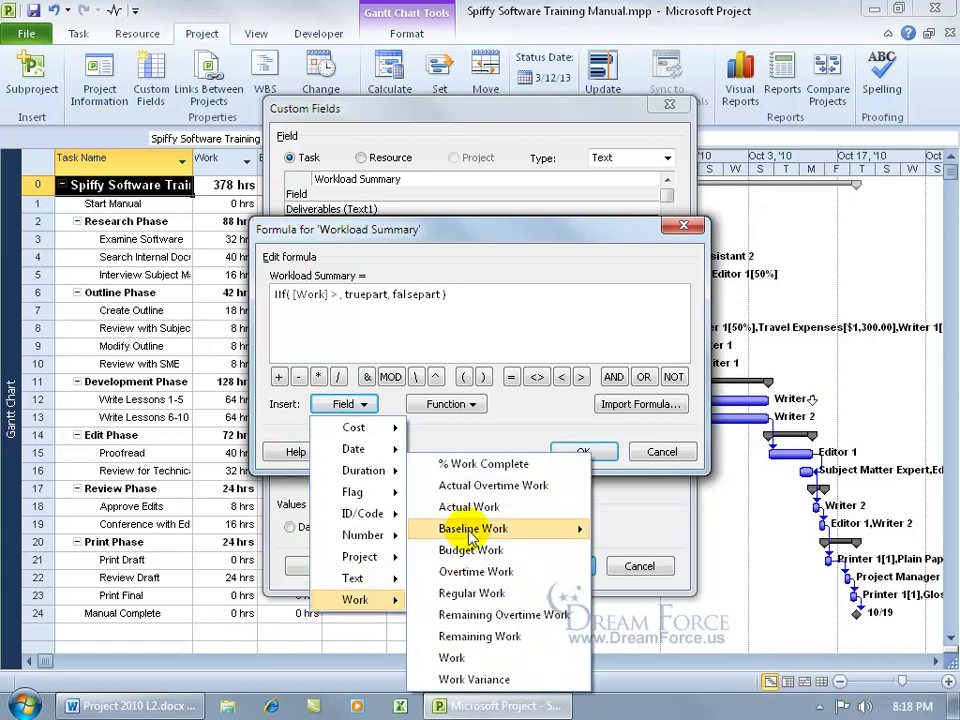
{"action": "mouse_move", "coordinate": [520, 530]}
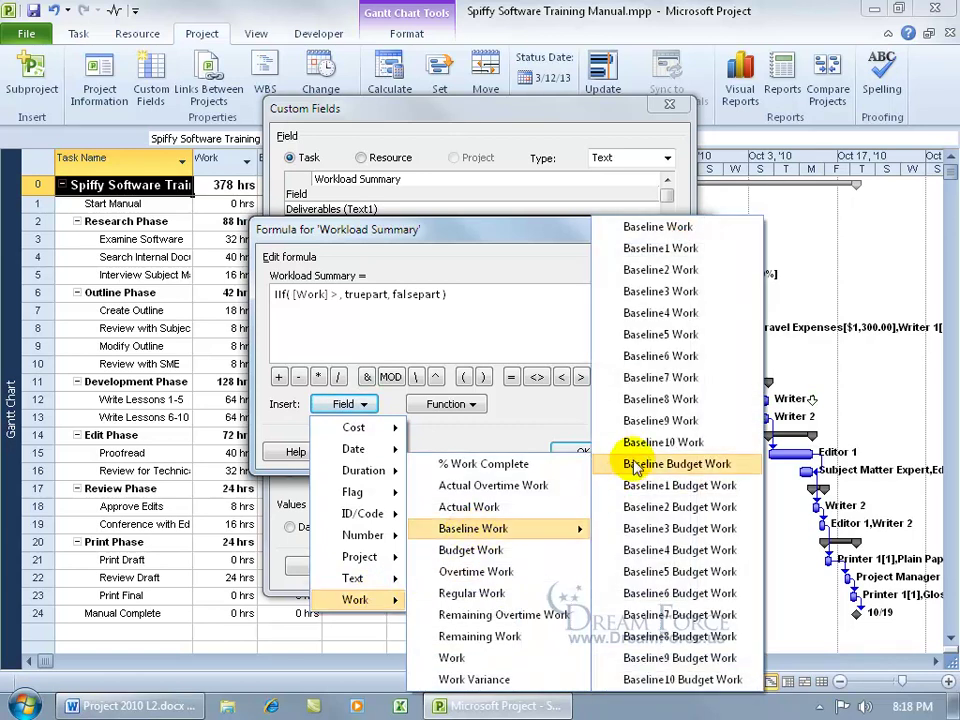
{"action": "left_click", "coordinate": [670, 228]}
{"action": "double_click", "coordinate": [311, 295]}
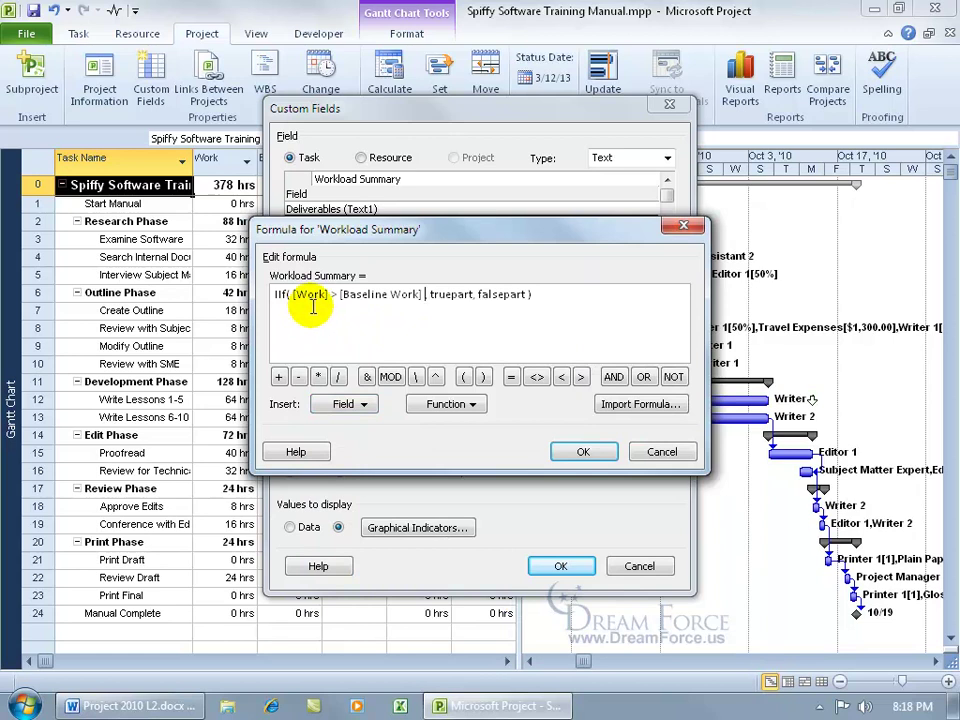
{"action": "left_click", "coordinate": [376, 314]}
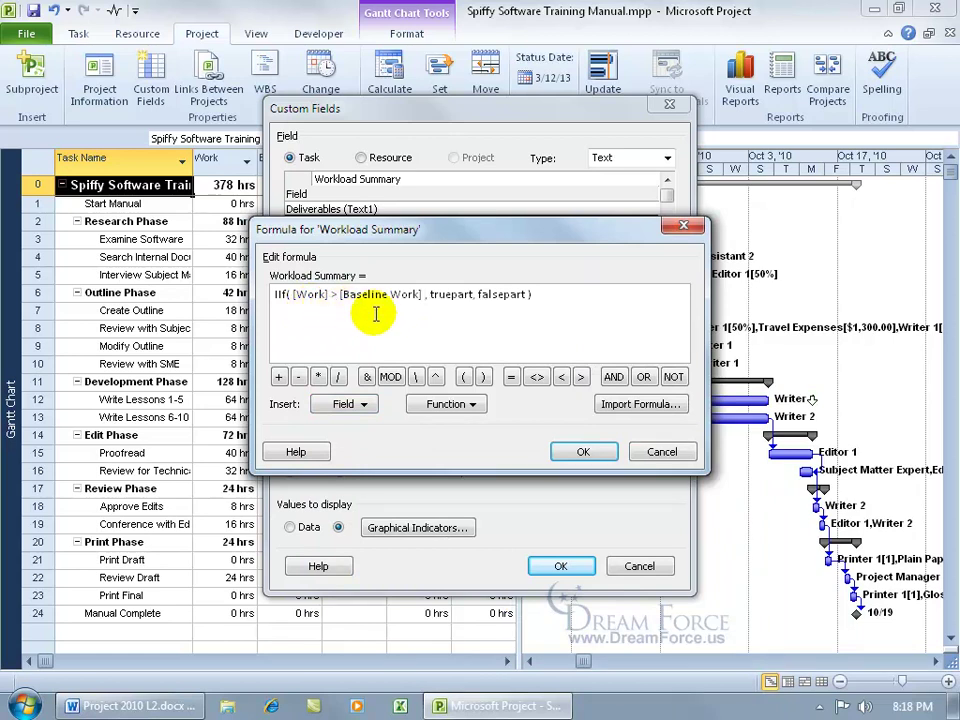
Set the IIf true part to "Oh Poop!" and the false part to "Good!", and accept the formula with replacement of existing data.
{"action": "left_click", "coordinate": [428, 294]}
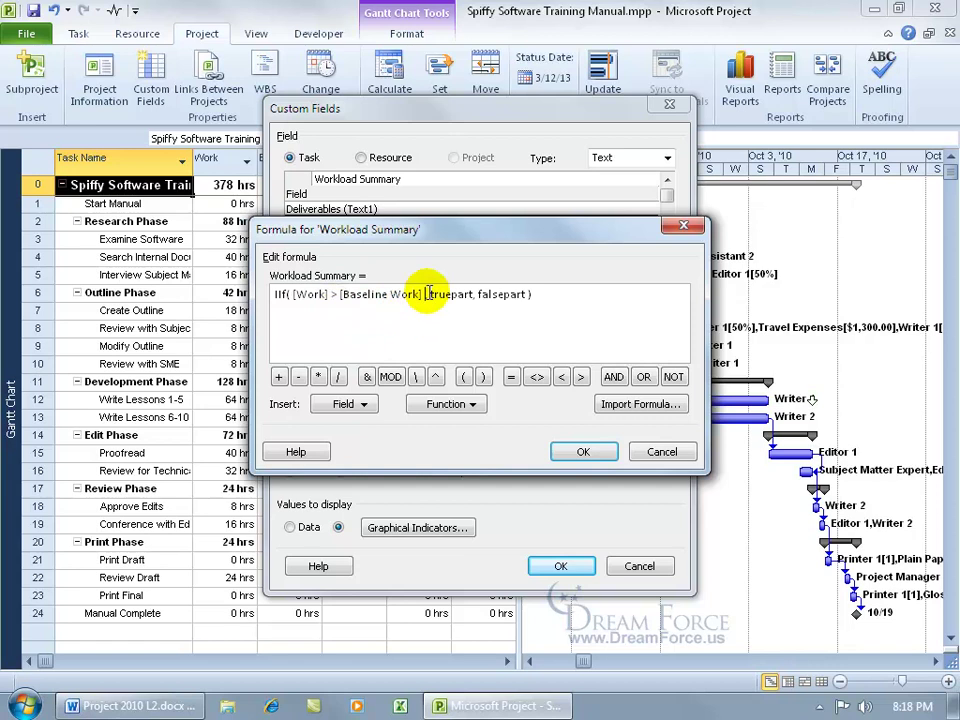
{"action": "double_click", "coordinate": [453, 294]}
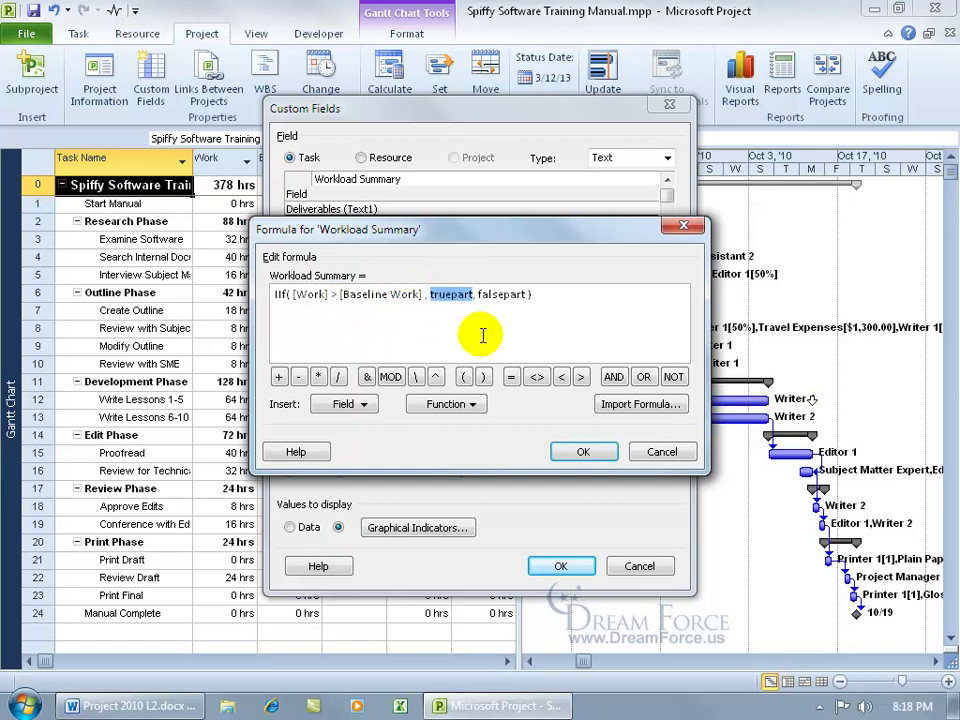
{"action": "type", "text": "\""}
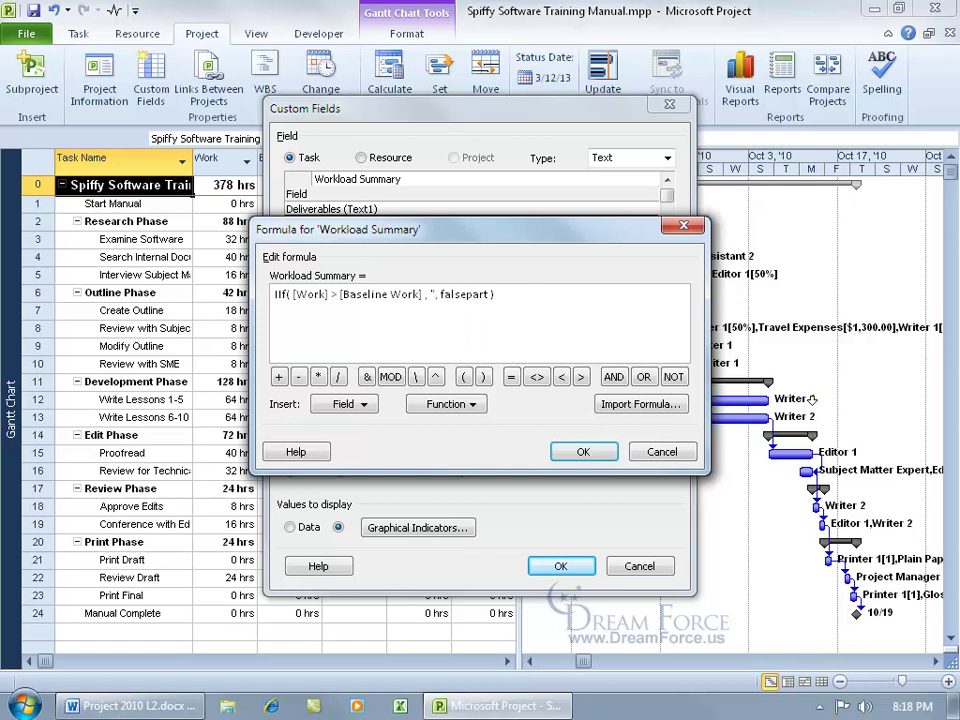
{"action": "type", "text": "Oh Poop!\""}
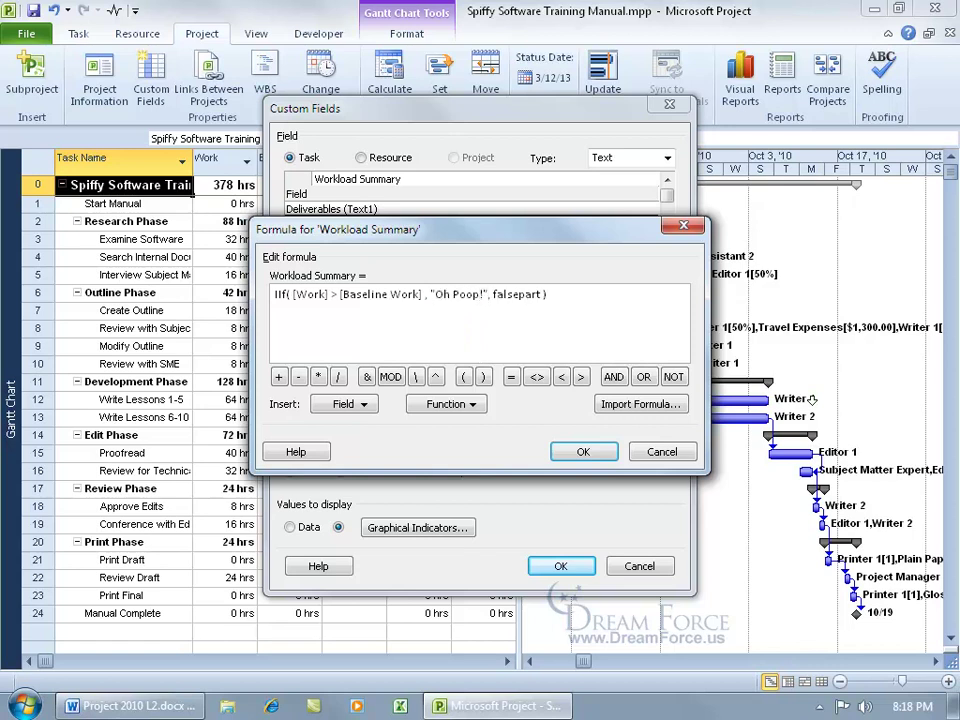
{"action": "double_click", "coordinate": [509, 295]}
{"action": "type", "text": "\"Good!\""}
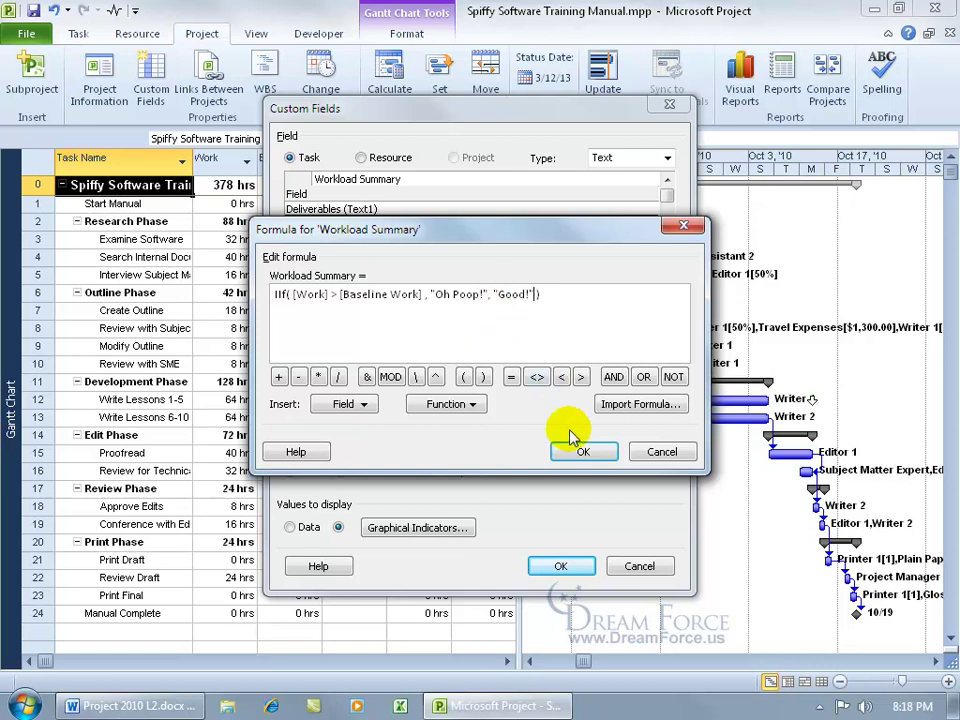
{"action": "left_click", "coordinate": [581, 451]}
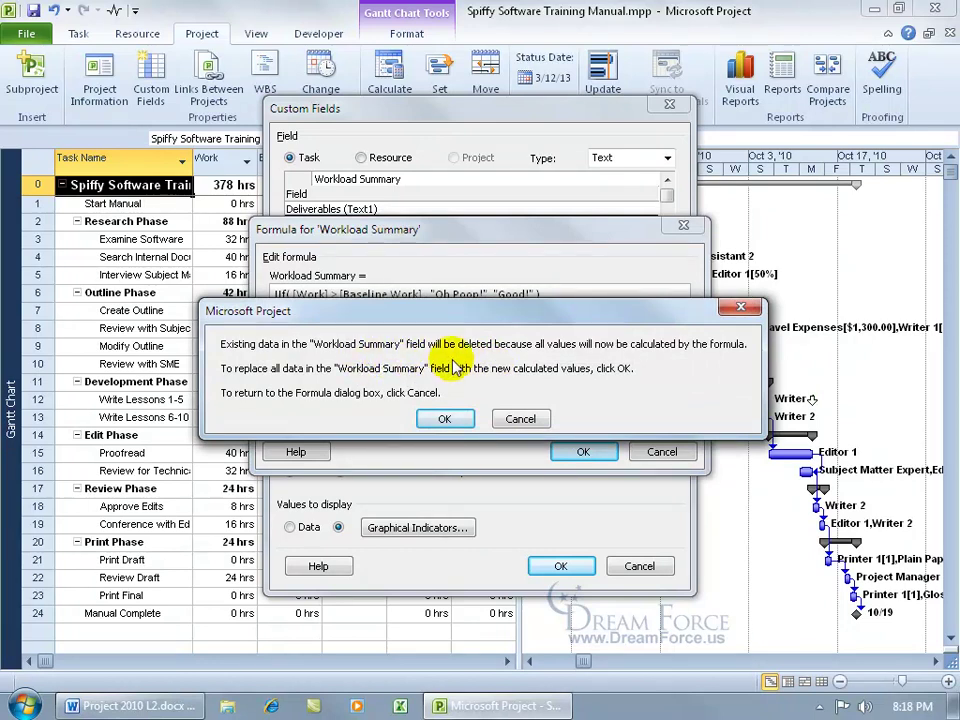
{"action": "left_click", "coordinate": [444, 418]}
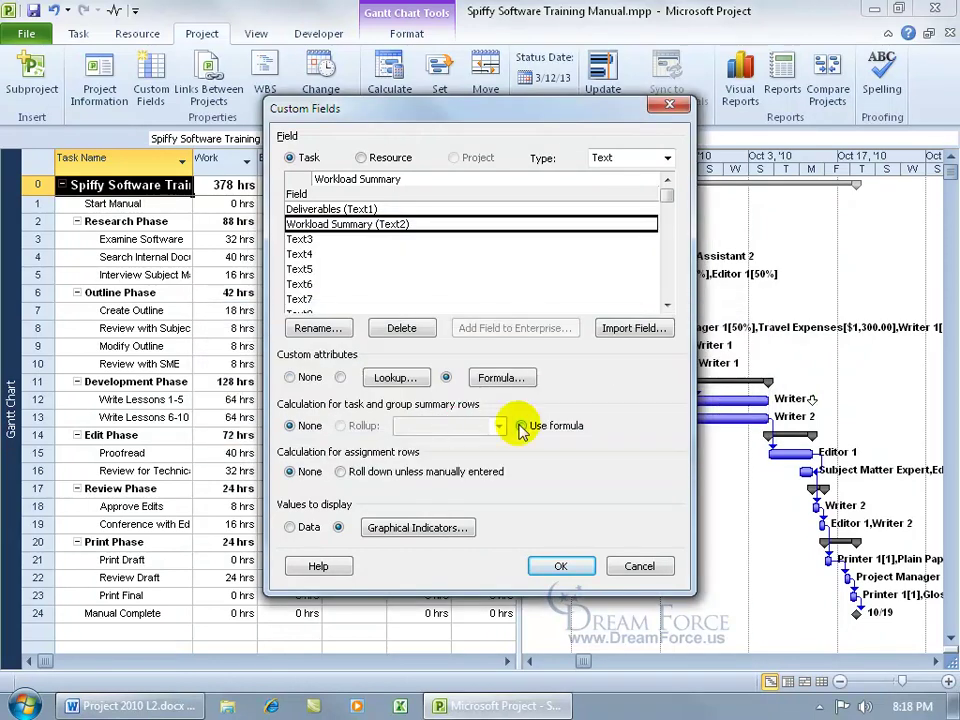
Change the graphical indicator test values to Oh Poop! for the red face and Good! for the green face, and apply the custom field.
{"action": "left_click", "coordinate": [410, 530]}
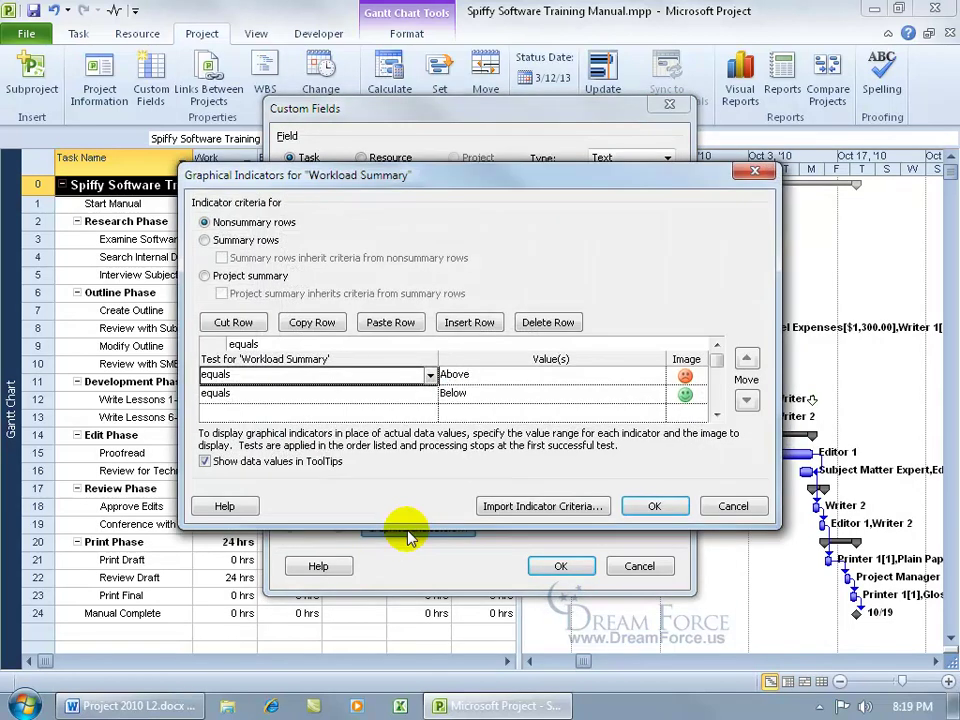
{"action": "left_click", "coordinate": [497, 376]}
{"action": "type", "text": "Oh Poop!"}
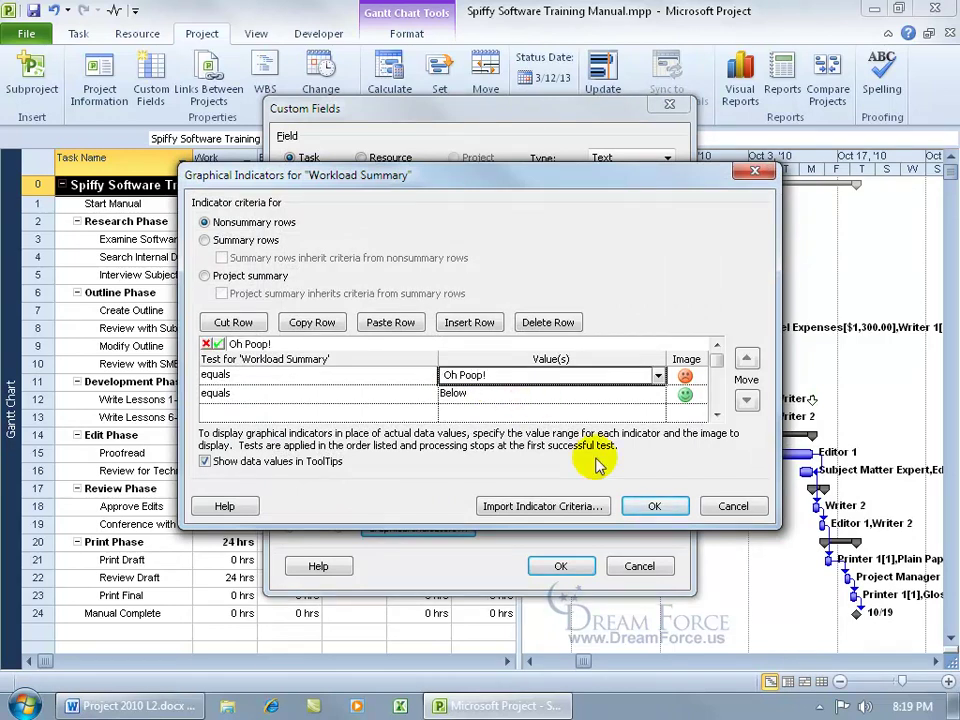
{"action": "left_click", "coordinate": [476, 393]}
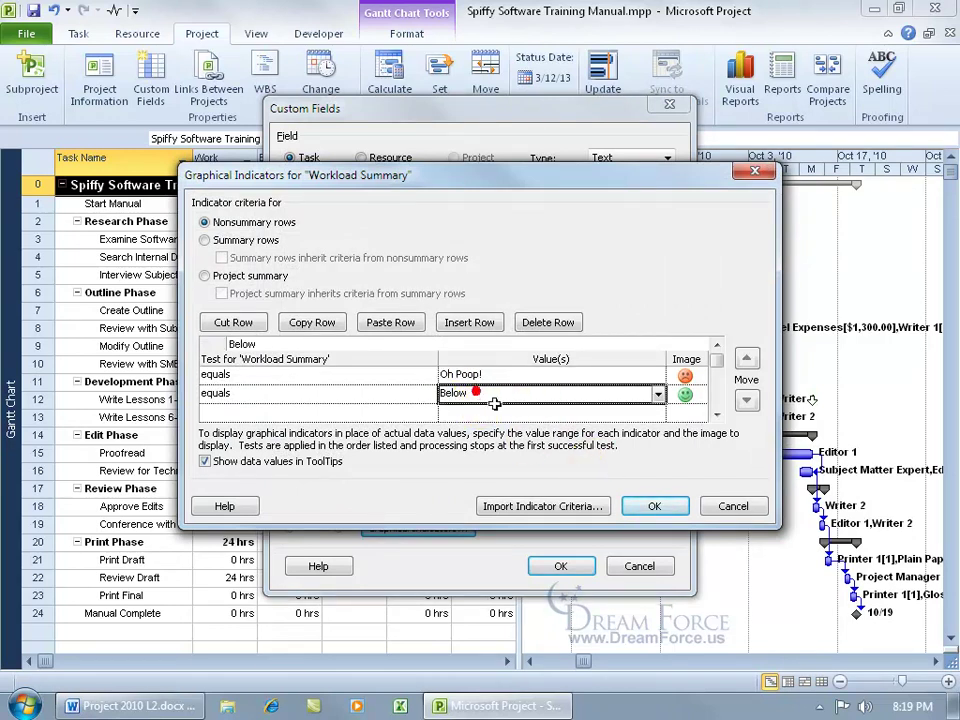
{"action": "type", "text": "Good!"}
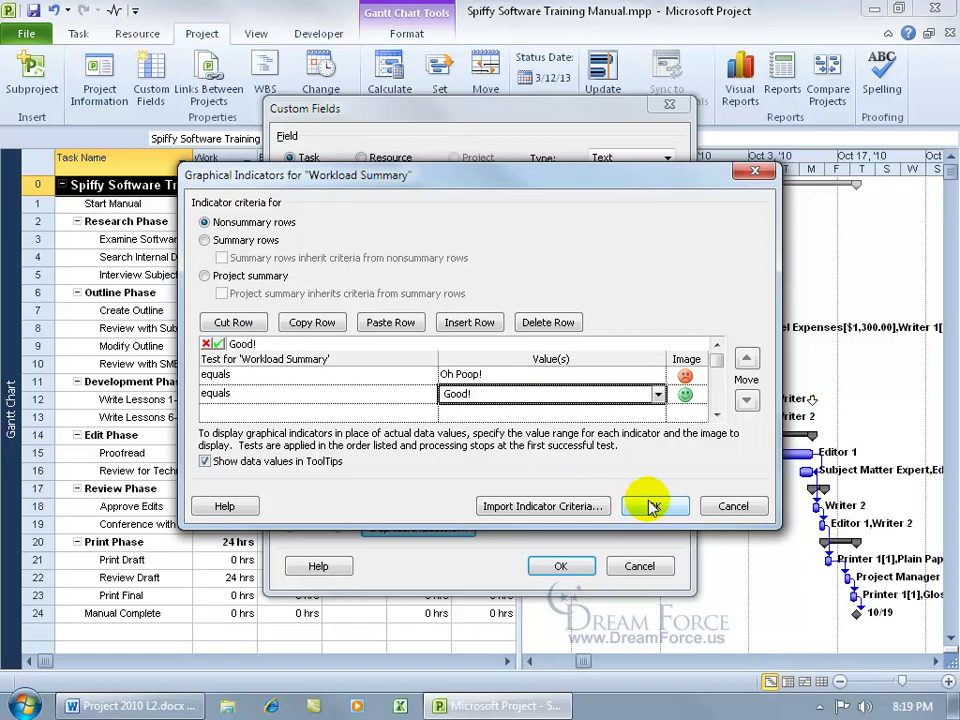
{"action": "left_click", "coordinate": [651, 506]}
{"action": "left_click", "coordinate": [560, 564]}
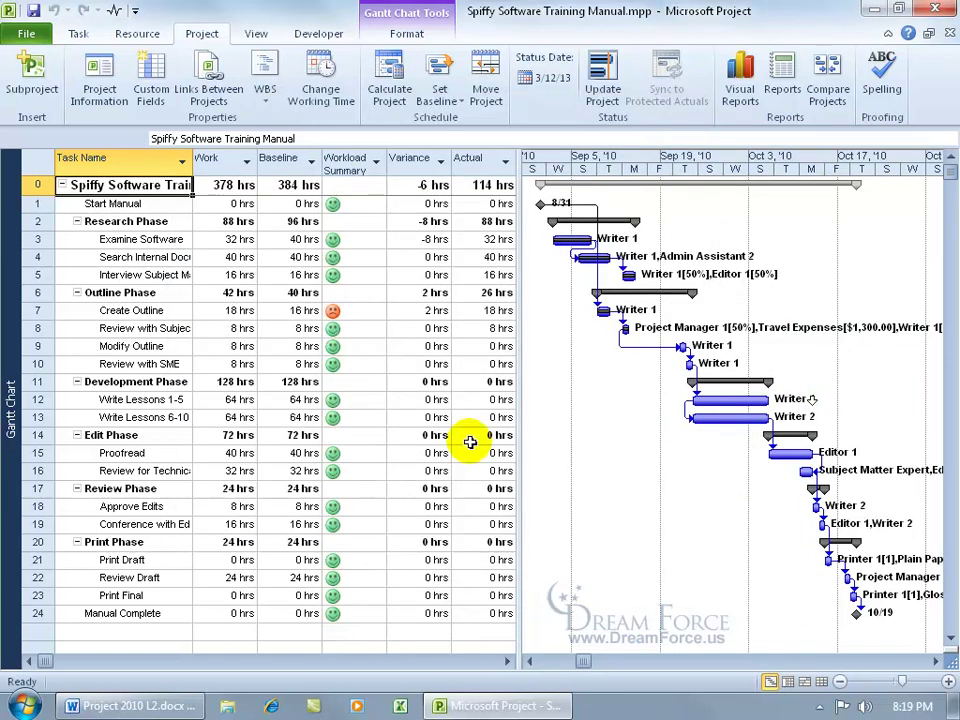
Check the calculated Workload Summary values behind the indicators for Start Manual, Research Phase, Examine Software and Create Outline.
{"action": "left_click", "coordinate": [369, 205]}
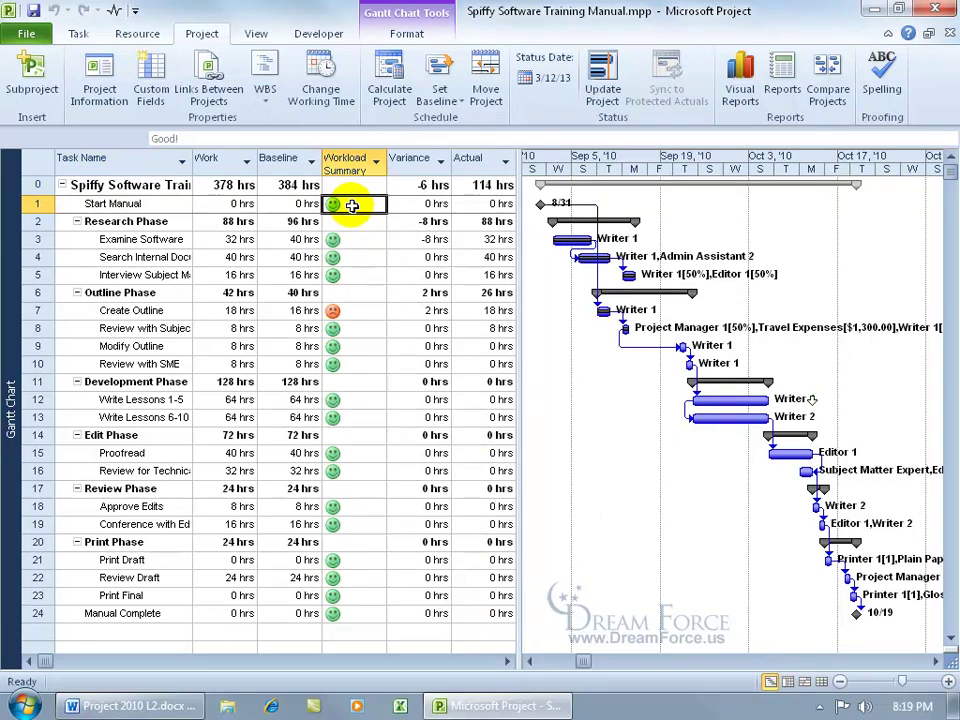
{"action": "left_click", "coordinate": [360, 220]}
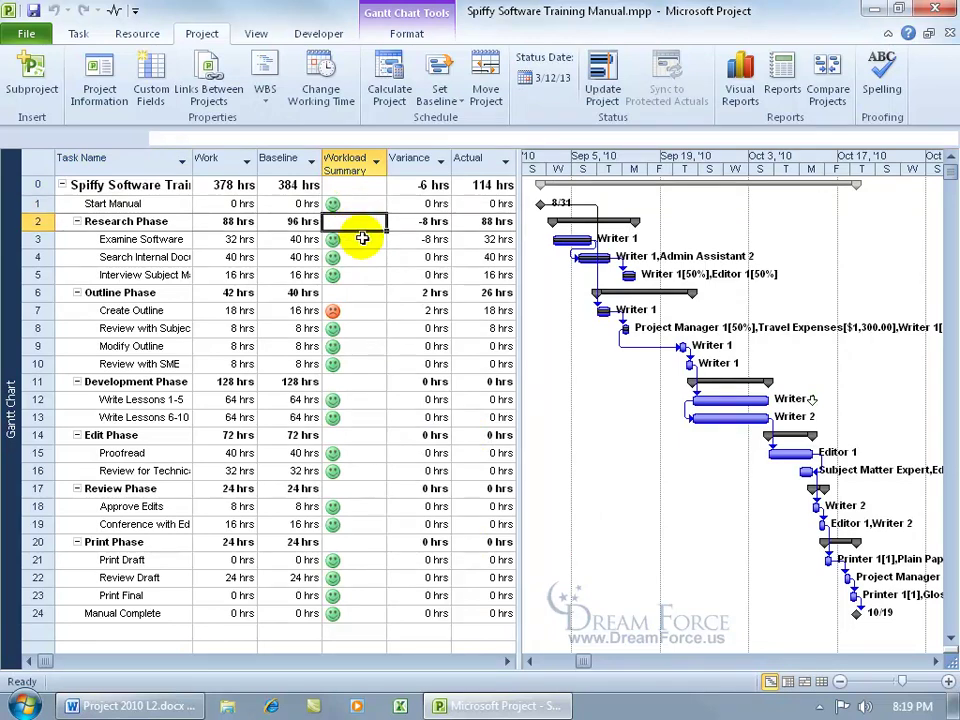
{"action": "left_click", "coordinate": [362, 238]}
{"action": "left_click", "coordinate": [362, 238]}
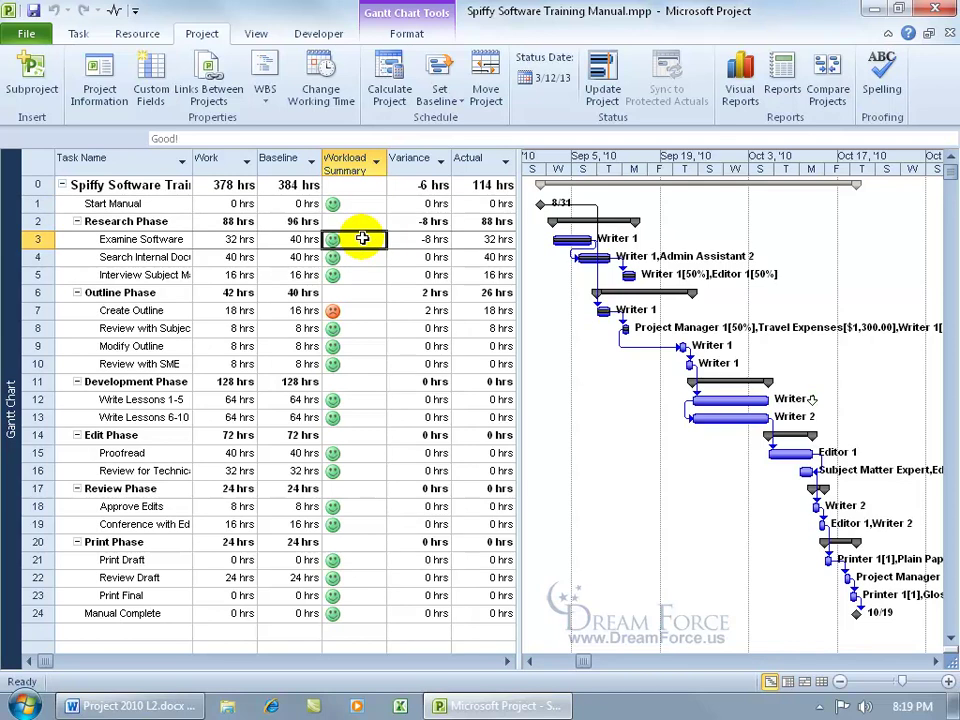
{"action": "left_click", "coordinate": [340, 311]}
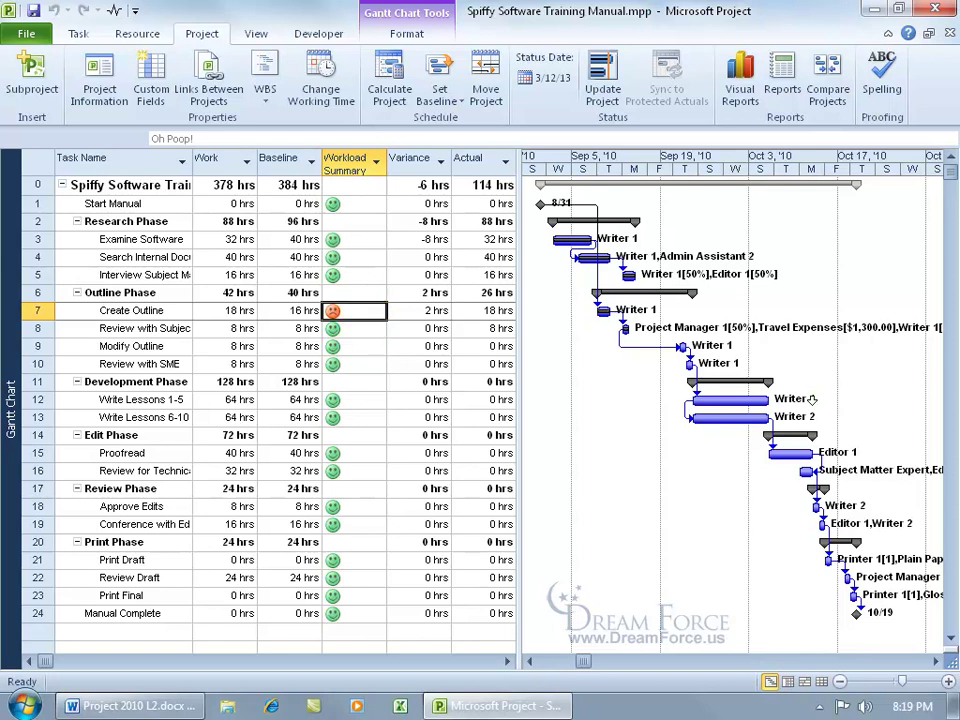
Set the Workload Summary custom field to display data instead of graphical indicators, and apply the change.
{"action": "left_click", "coordinate": [151, 90]}
{"action": "left_click", "coordinate": [290, 527]}
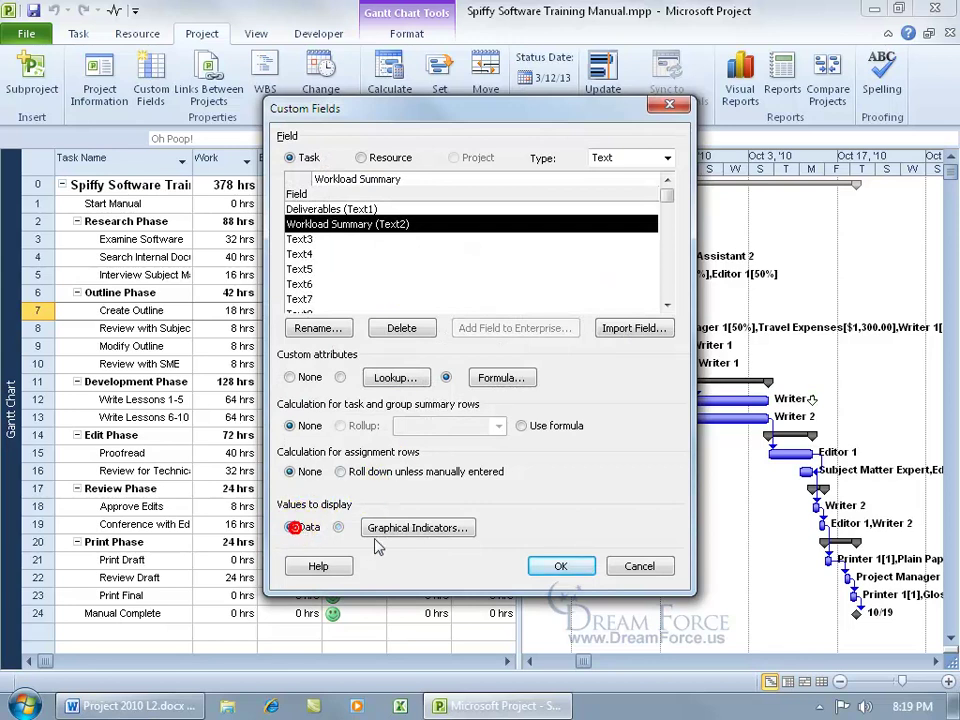
{"action": "left_click", "coordinate": [548, 566]}
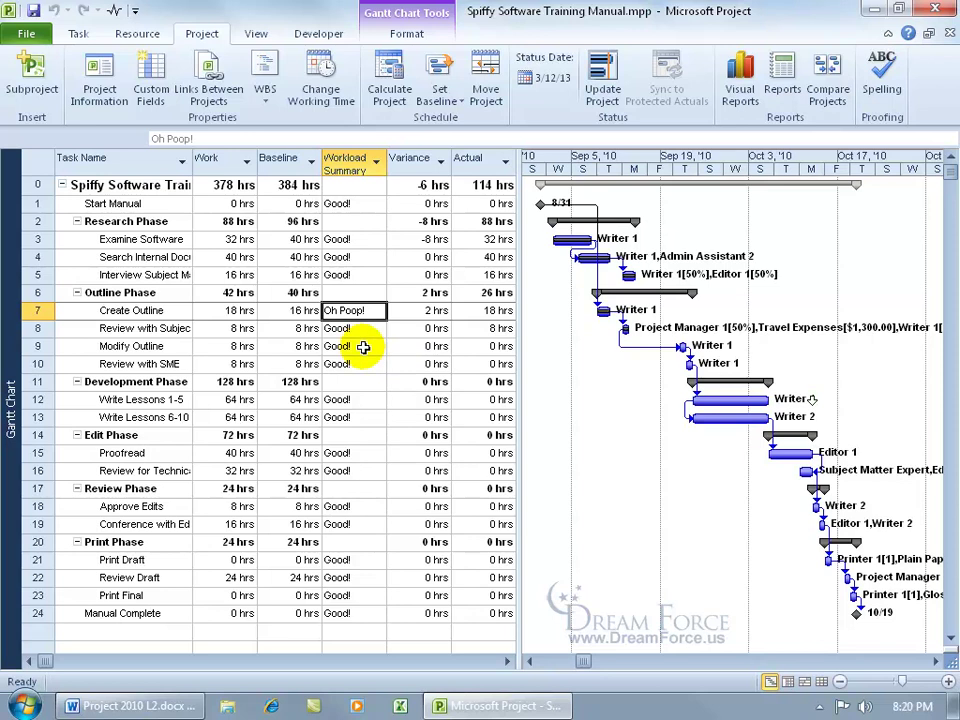
Open the graphical indicator settings for the Flag1 task custom field of type Flag.
{"action": "left_click", "coordinate": [145, 75]}
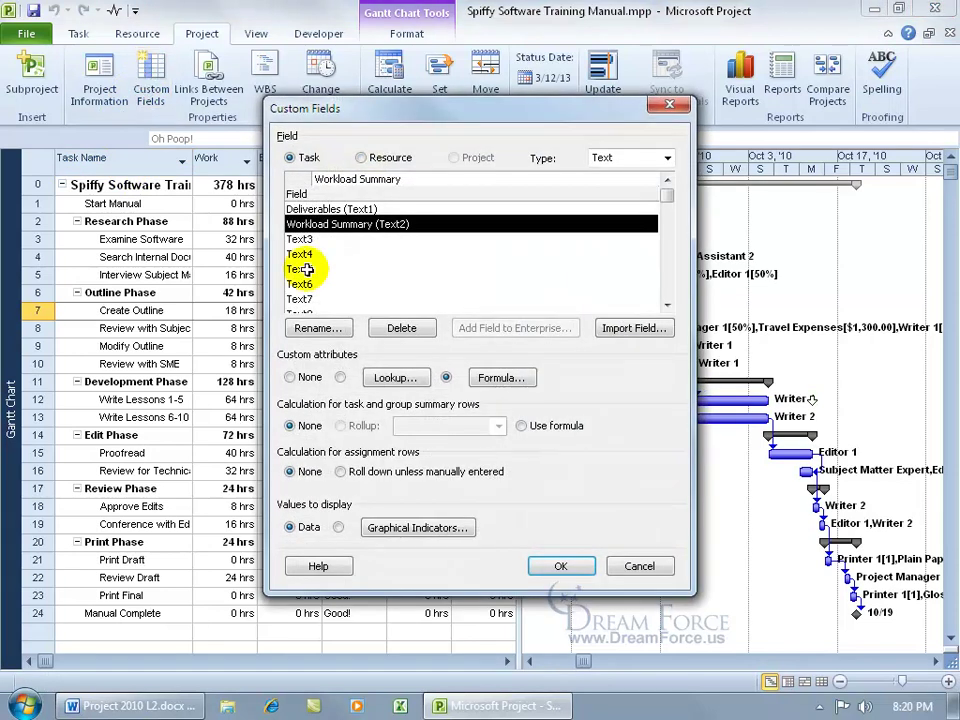
{"action": "left_click", "coordinate": [667, 158]}
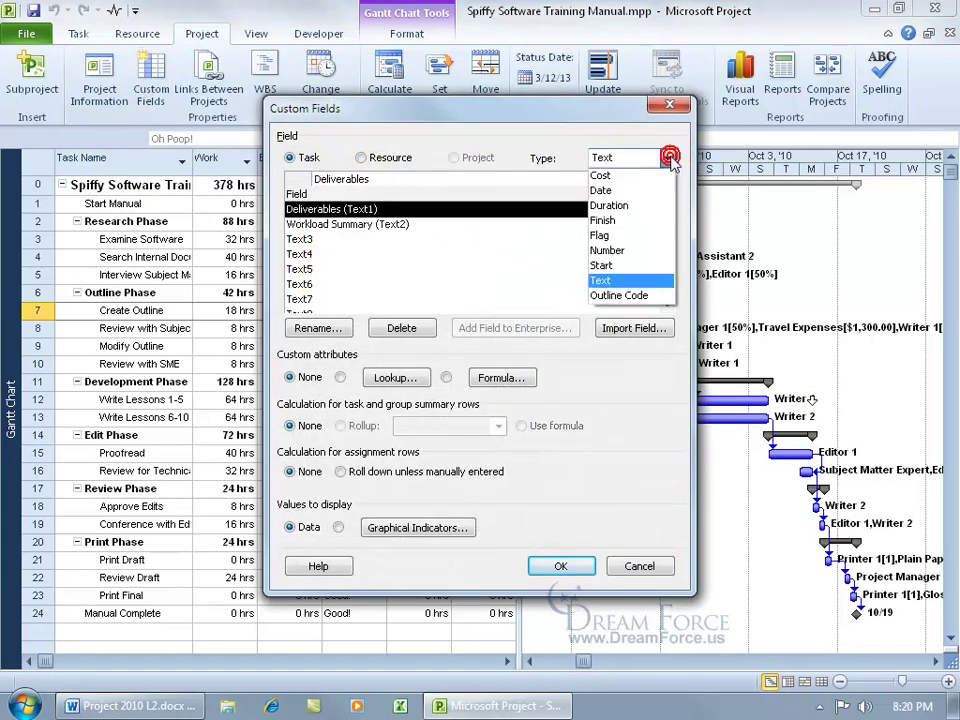
{"action": "left_click", "coordinate": [645, 235]}
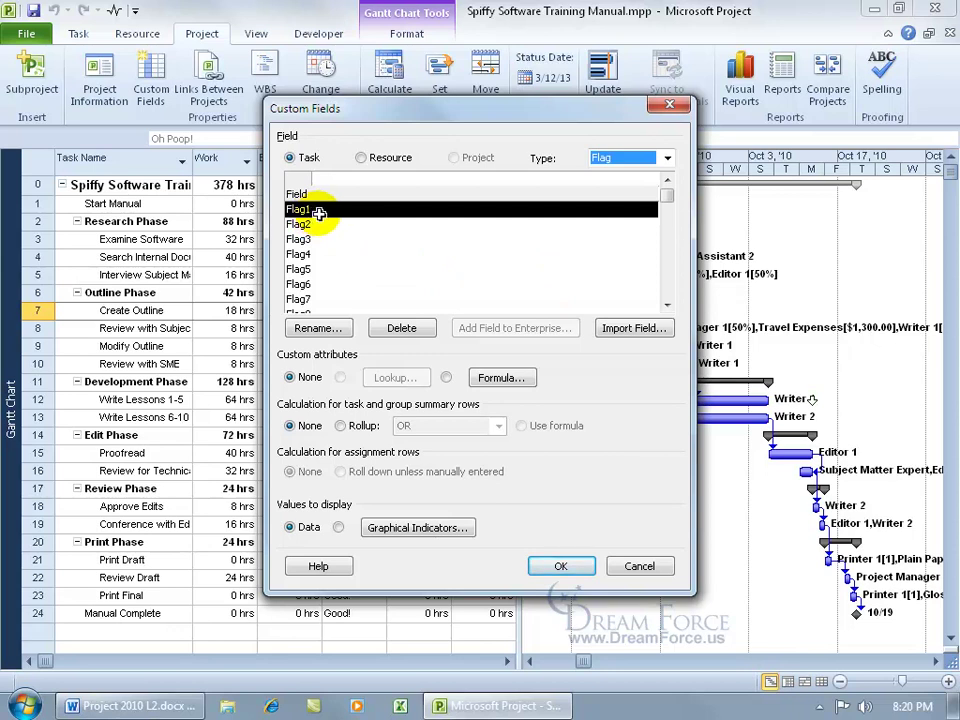
{"action": "left_click", "coordinate": [417, 528]}
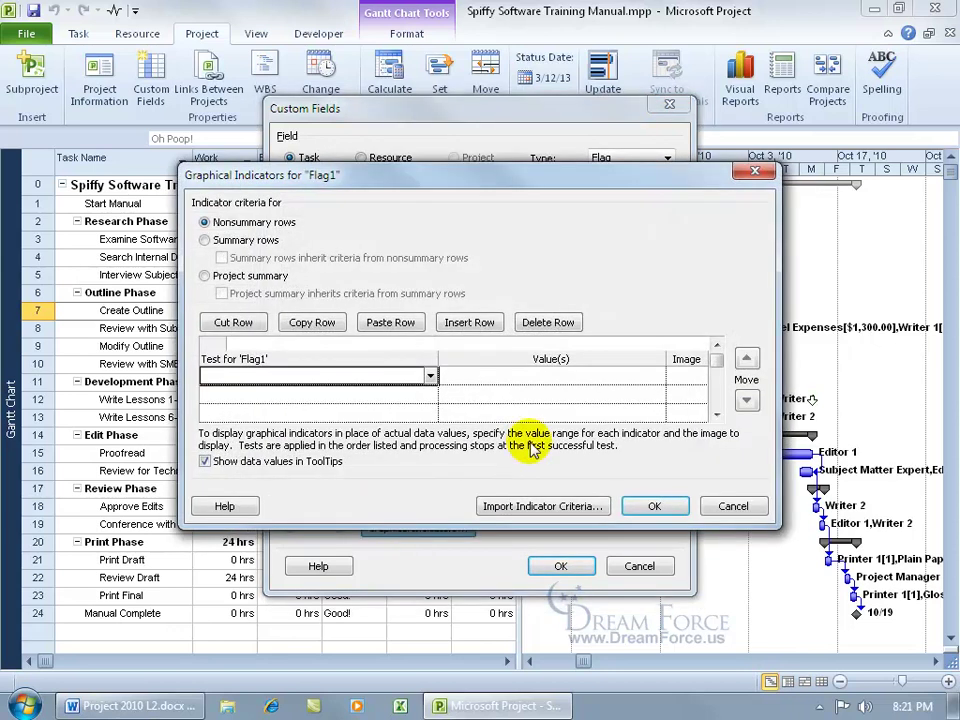
Add a Flag1 indicator test for nonsummary rows that shows a green smiley face when the value equals Yes.
{"action": "left_click", "coordinate": [431, 377]}
{"action": "left_click", "coordinate": [465, 377]}
{"action": "type", "text": "Yes"}
{"action": "key", "text": "Return"}
{"action": "left_click", "coordinate": [688, 374]}
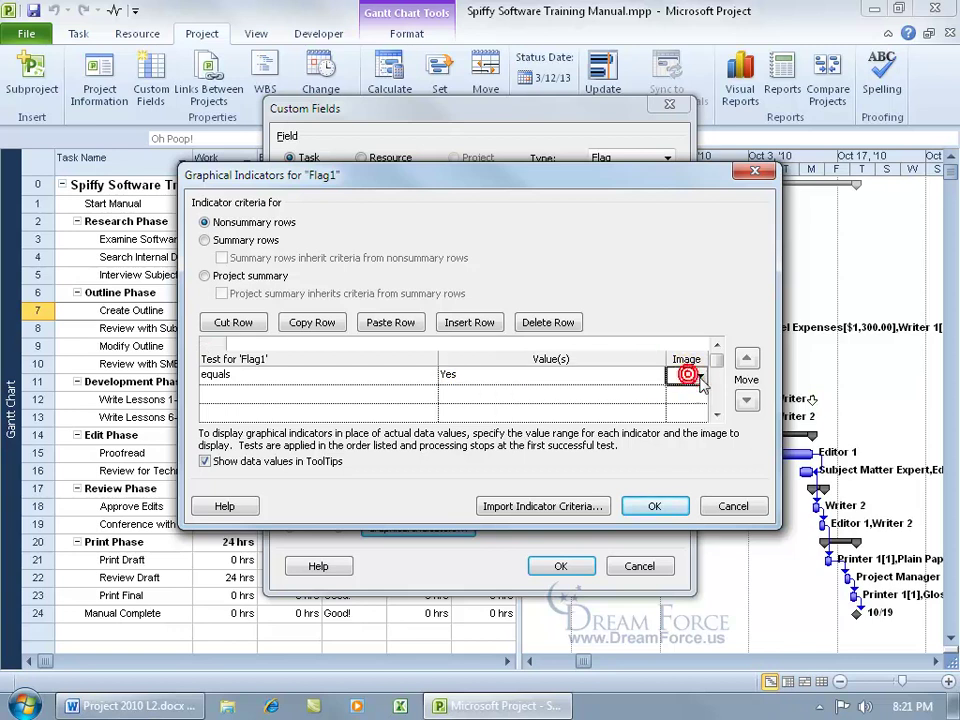
{"action": "left_click", "coordinate": [697, 376]}
{"action": "left_click_drag", "start_coordinate": [700, 243], "coordinate": [726, 542]}
{"action": "left_click", "coordinate": [690, 523]}
Add a second Flag1 test showing a red sad face when the value equals No, and apply the custom field.
{"action": "left_click", "coordinate": [410, 397]}
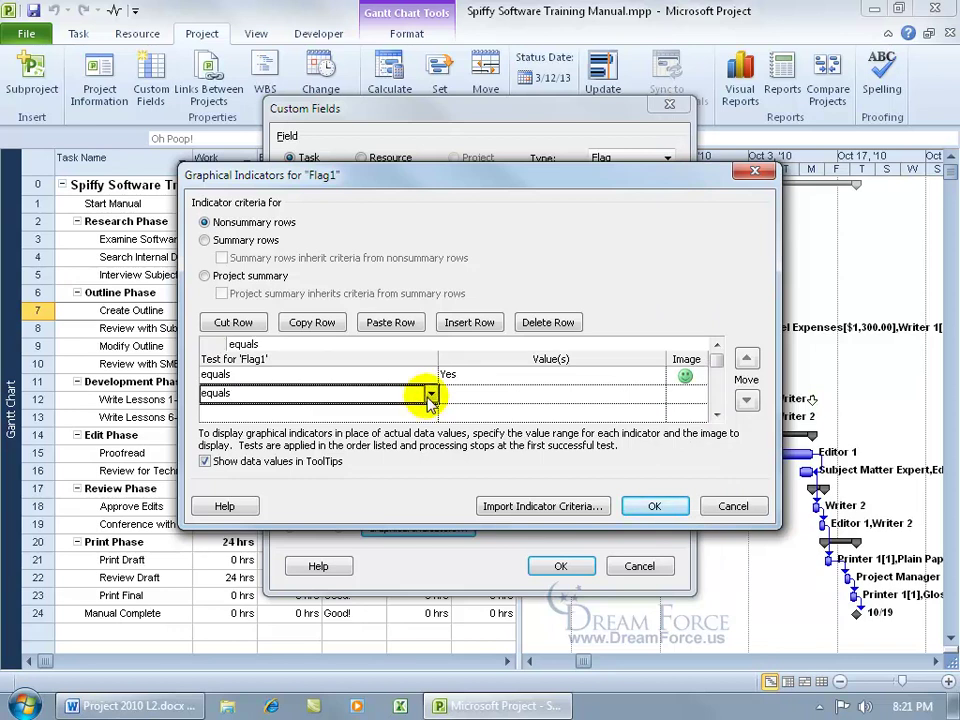
{"action": "key", "text": "Return"}
{"action": "left_click", "coordinate": [445, 394]}
{"action": "type", "text": "No"}
{"action": "left_click", "coordinate": [688, 393]}
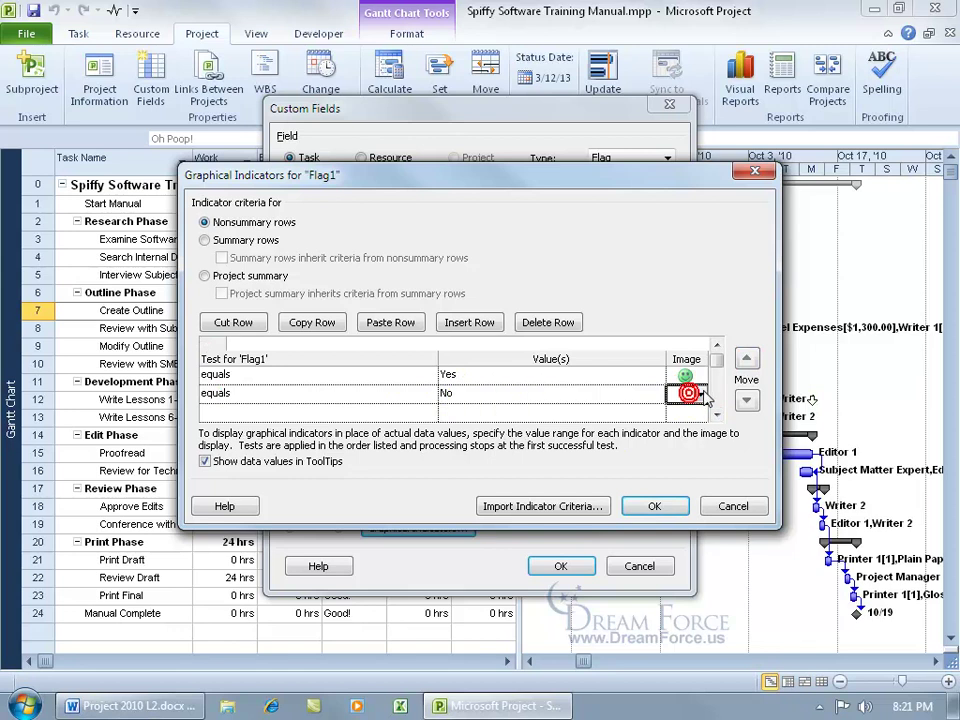
{"action": "left_click", "coordinate": [702, 393]}
{"action": "left_click_drag", "start_coordinate": [699, 240], "coordinate": [705, 548]}
{"action": "left_click", "coordinate": [679, 536]}
{"action": "left_click", "coordinate": [656, 506]}
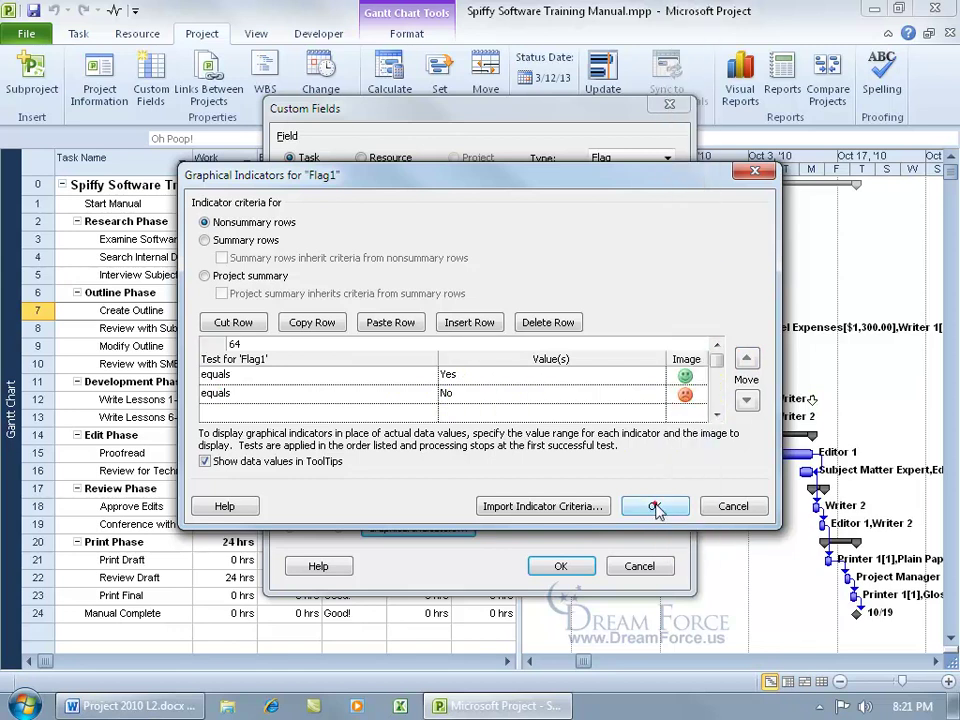
{"action": "left_click", "coordinate": [562, 566]}
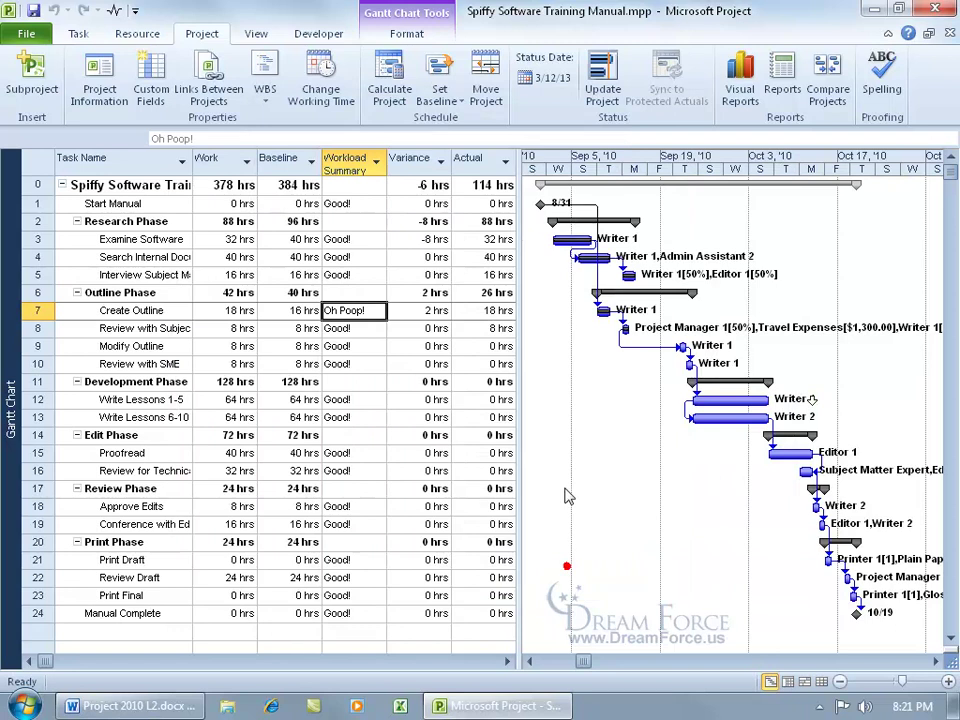
Insert a Flag1 column between the Workload Summary and Variance columns of the task table.
{"action": "left_click", "coordinate": [408, 160]}
{"action": "right_click", "coordinate": [410, 170]}
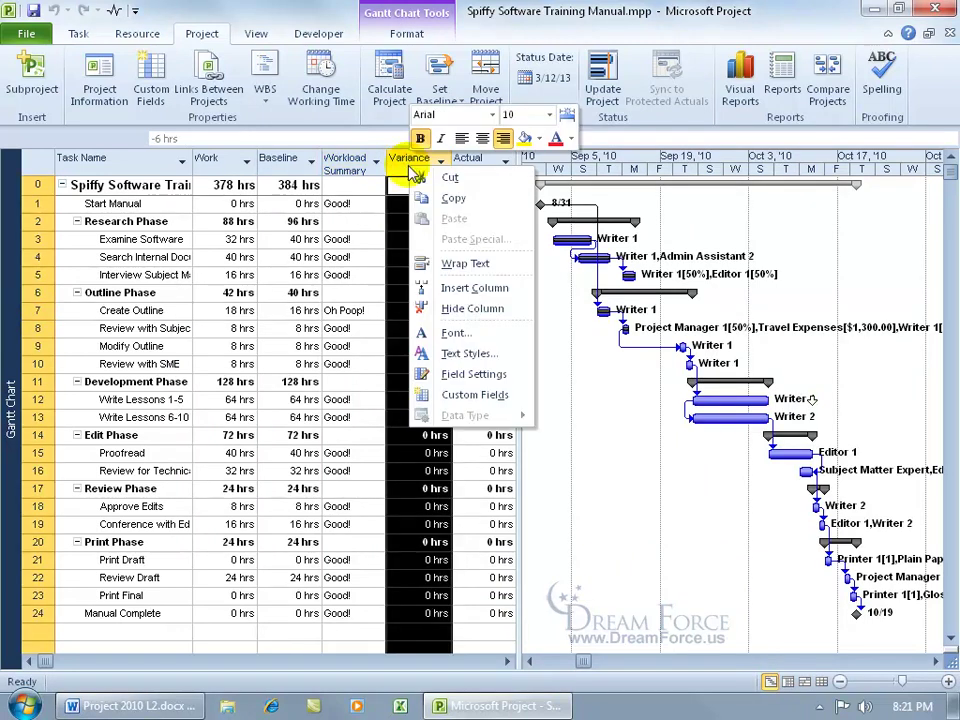
{"action": "left_click", "coordinate": [440, 287]}
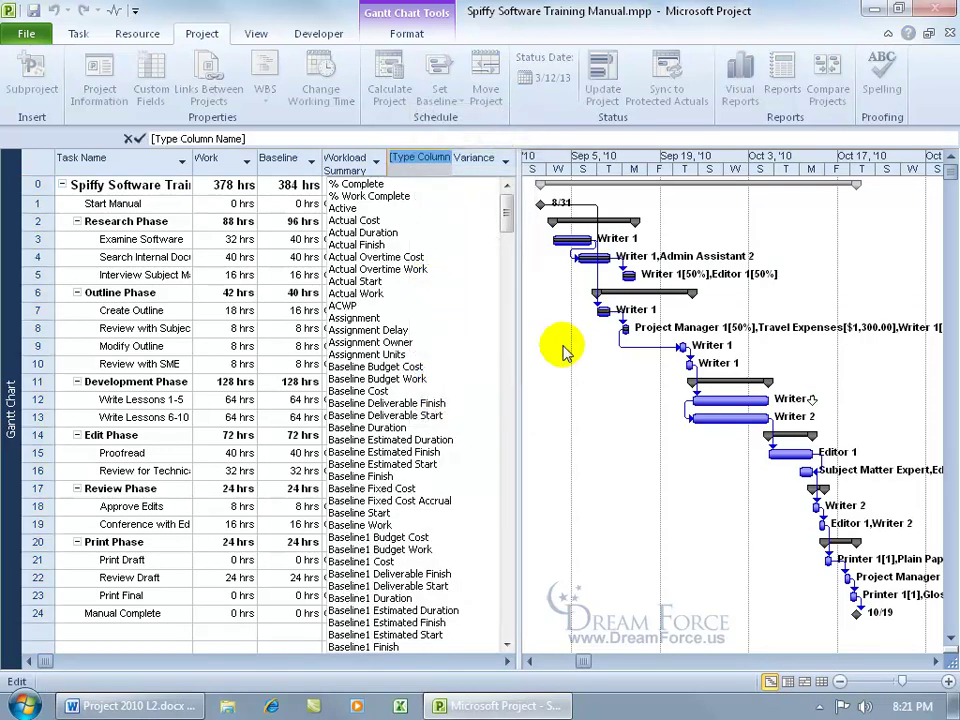
{"action": "type", "text": "flag1"}
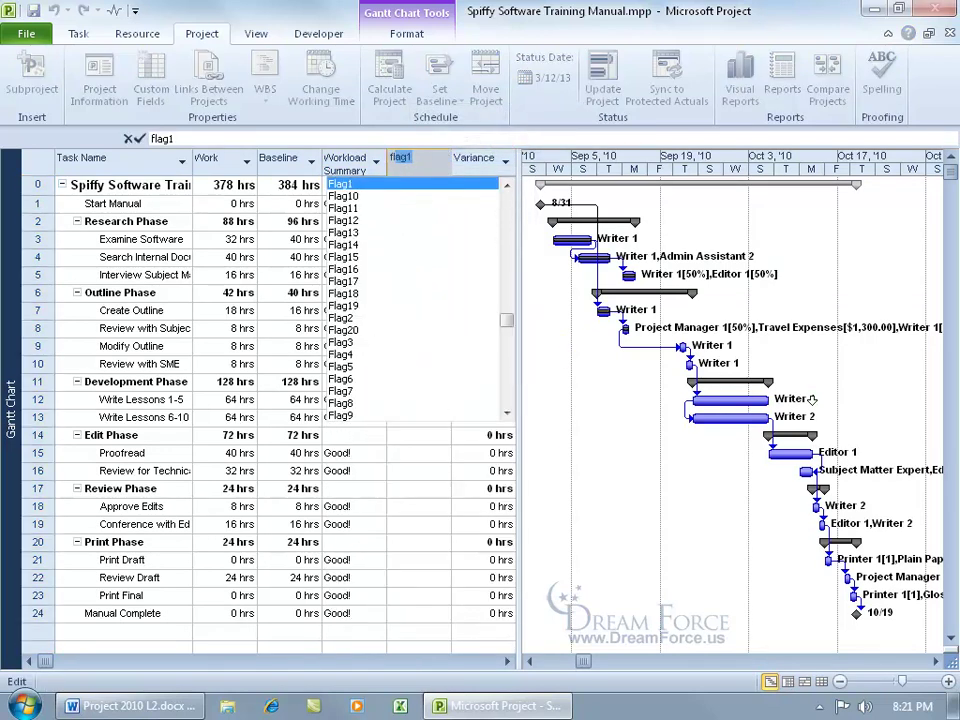
{"action": "left_click", "coordinate": [340, 186]}
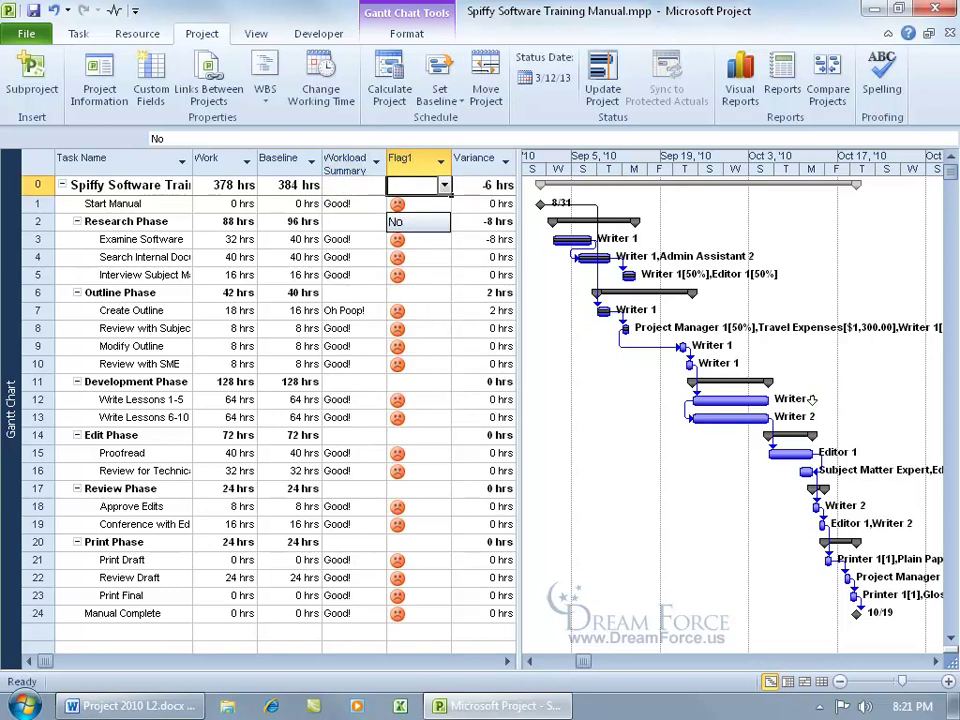
Set the Flag1 value to Yes for the Start Manual and Examine Software tasks.
{"action": "left_click", "coordinate": [420, 204]}
{"action": "left_click", "coordinate": [443, 204]}
{"action": "left_click", "coordinate": [425, 218]}
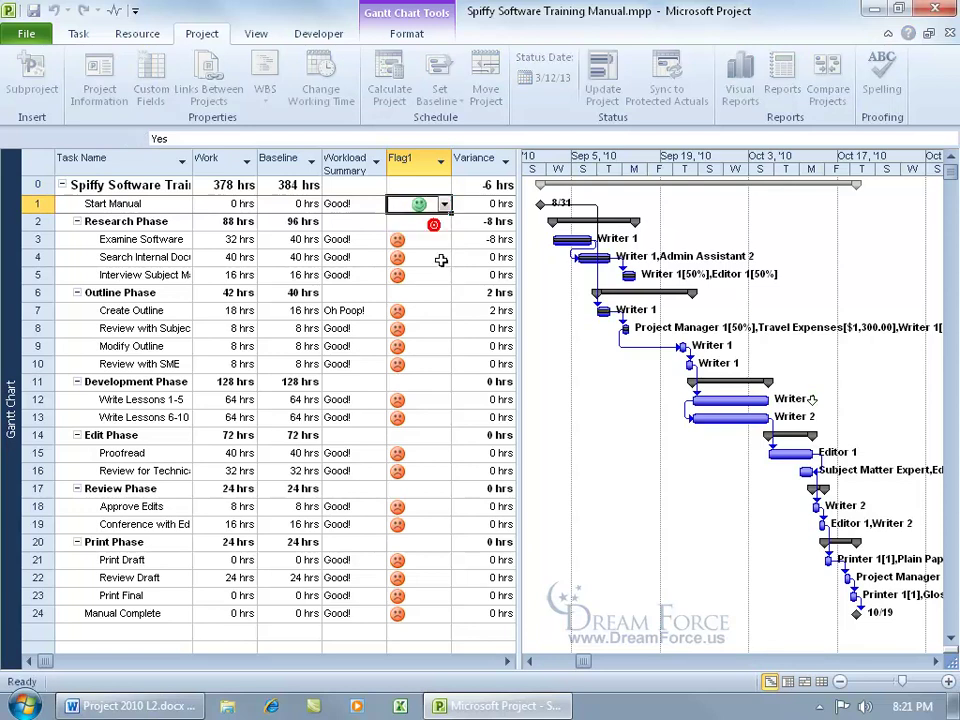
{"action": "mouse_move", "coordinate": [440, 262]}
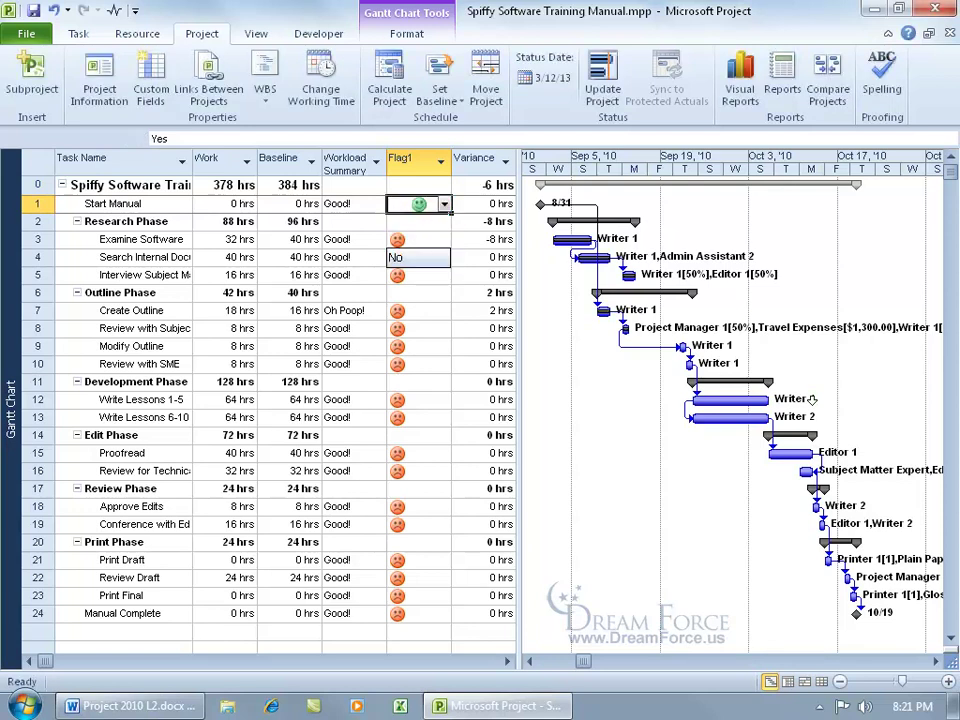
{"action": "left_click", "coordinate": [438, 242]}
{"action": "left_click", "coordinate": [438, 242]}
{"action": "left_click", "coordinate": [442, 242]}
{"action": "left_click", "coordinate": [436, 256]}
{"action": "mouse_move", "coordinate": [438, 272]}
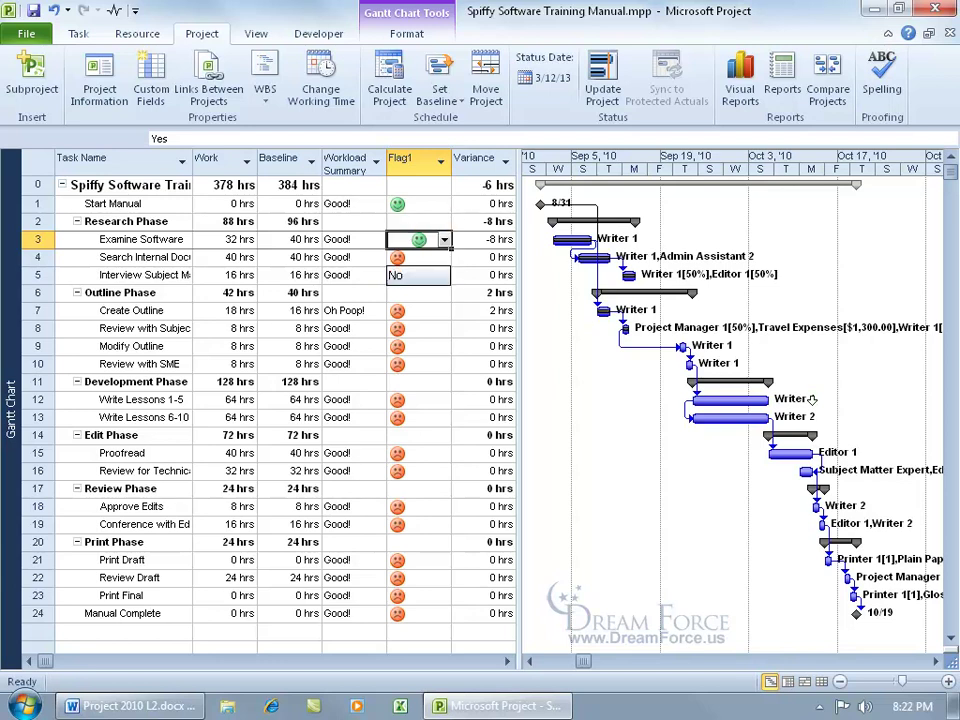
{"action": "left_click", "coordinate": [430, 271]}
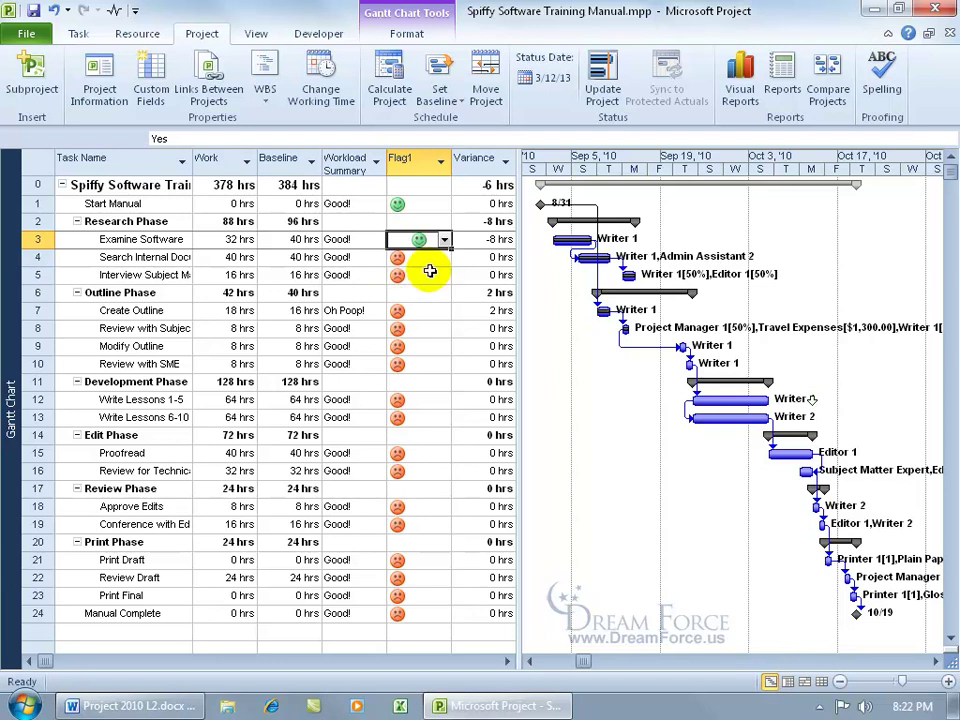
Rename the Flag1 custom field to "Complete Deliverables" and apply the change to the task table.
{"action": "left_click", "coordinate": [148, 88]}
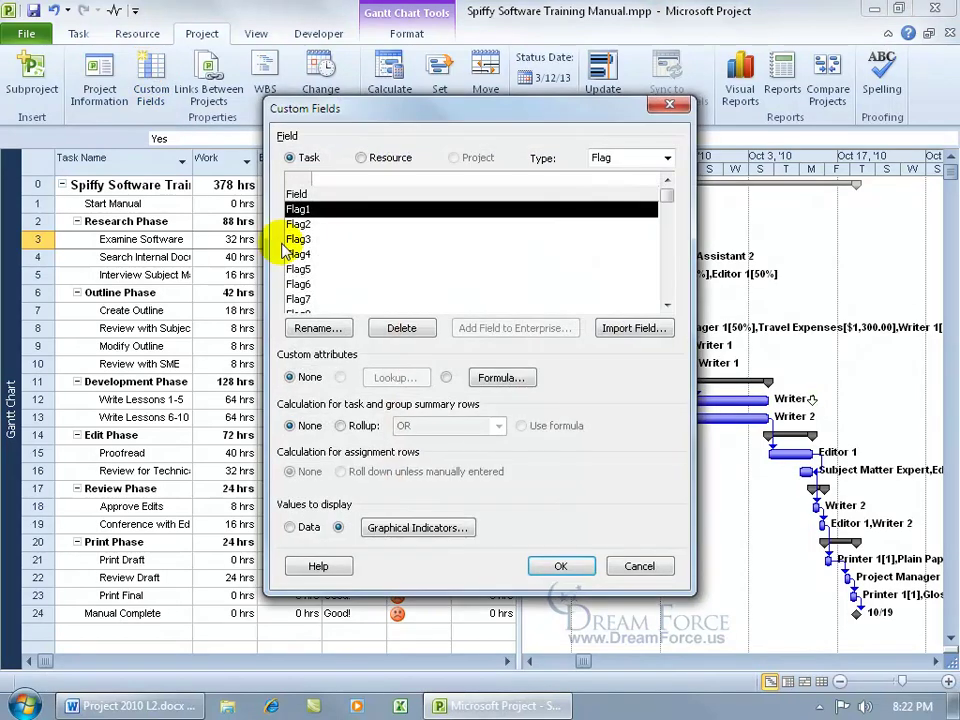
{"action": "left_click", "coordinate": [320, 328]}
{"action": "type", "text": "Comp"}
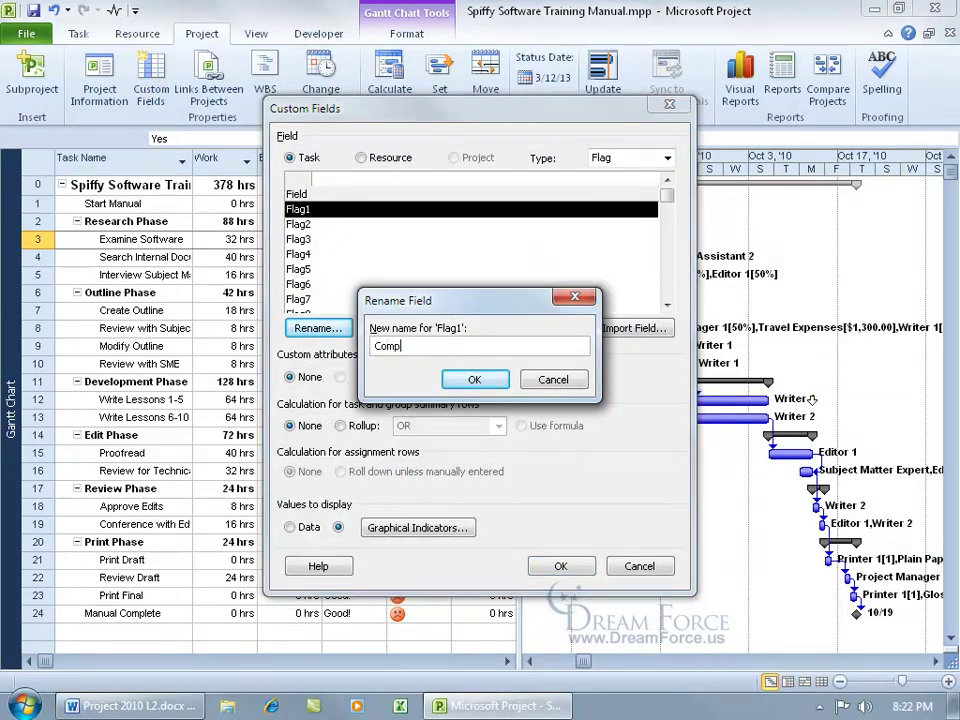
{"action": "type", "text": "lete Deliverables"}
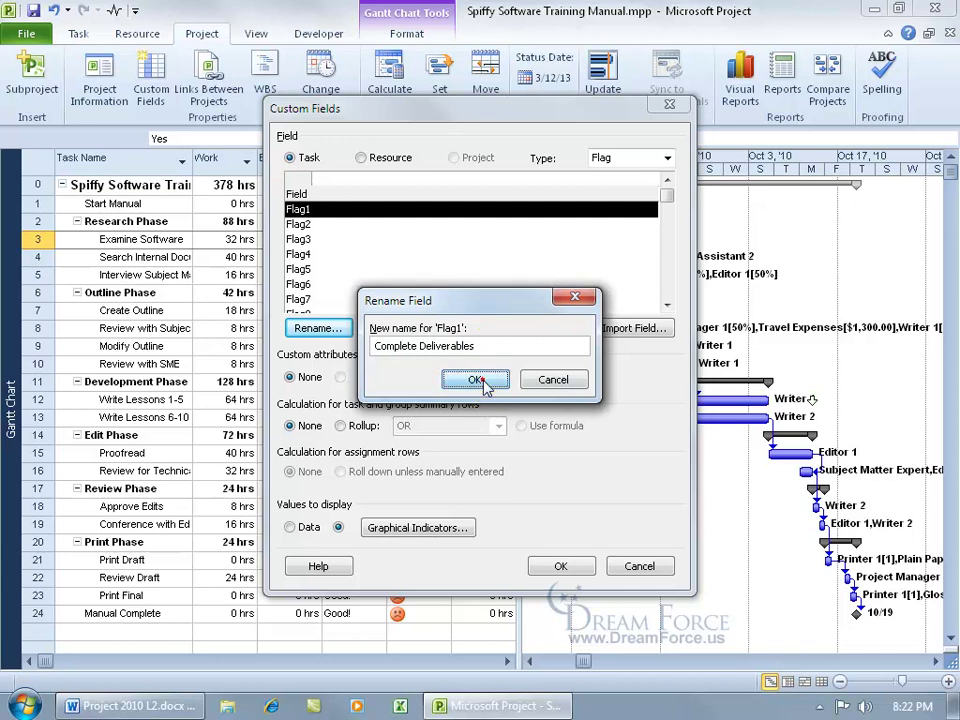
{"action": "left_click", "coordinate": [474, 379]}
{"action": "left_click", "coordinate": [558, 568]}
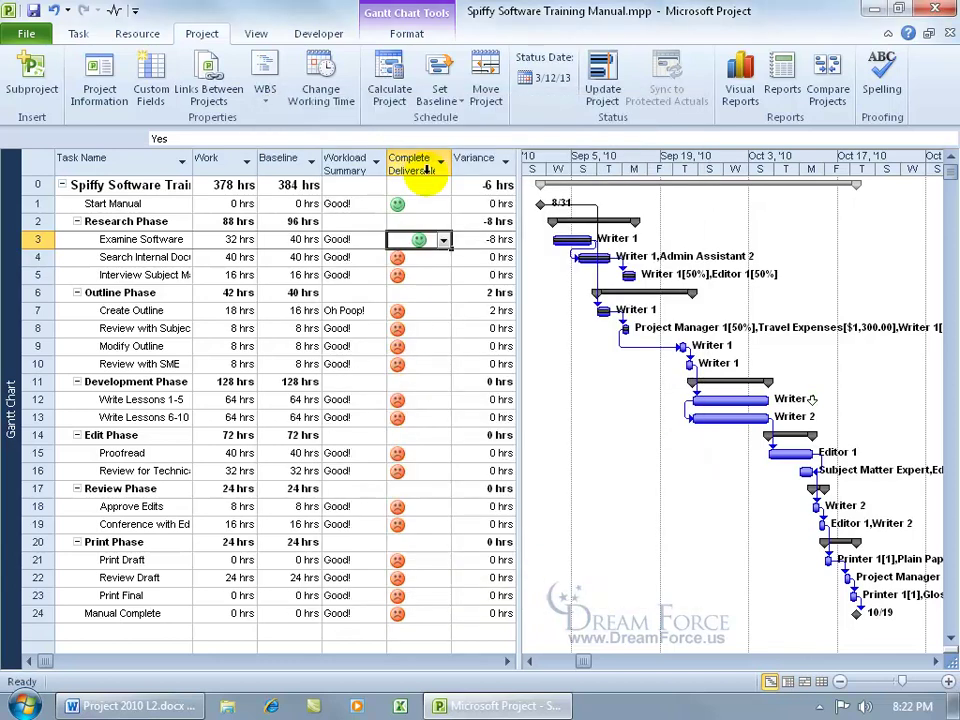
{"action": "left_click", "coordinate": [443, 240]}
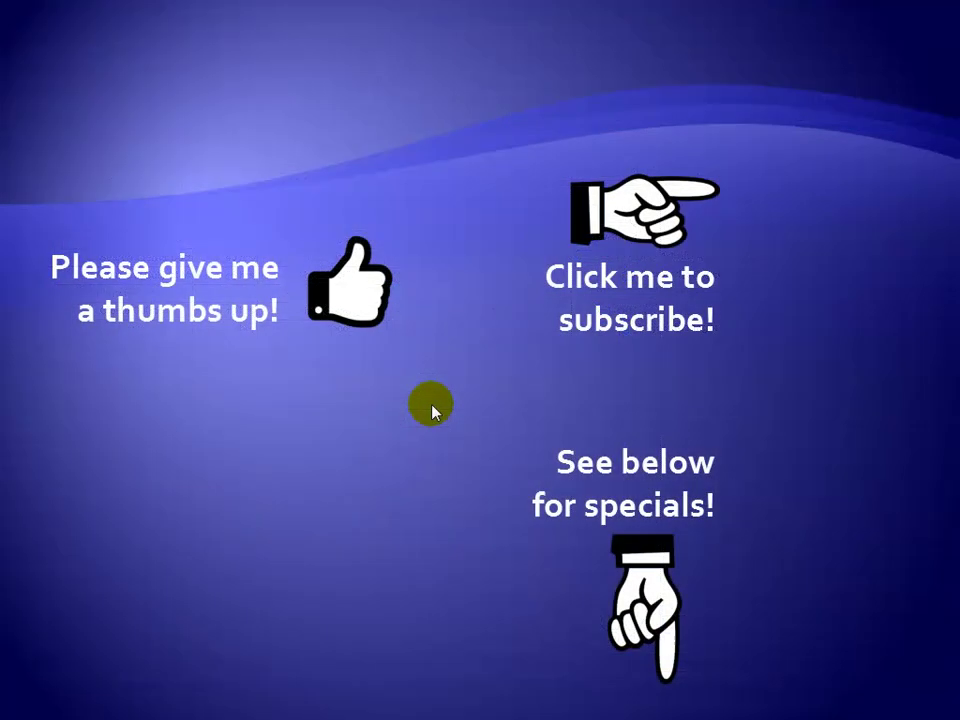